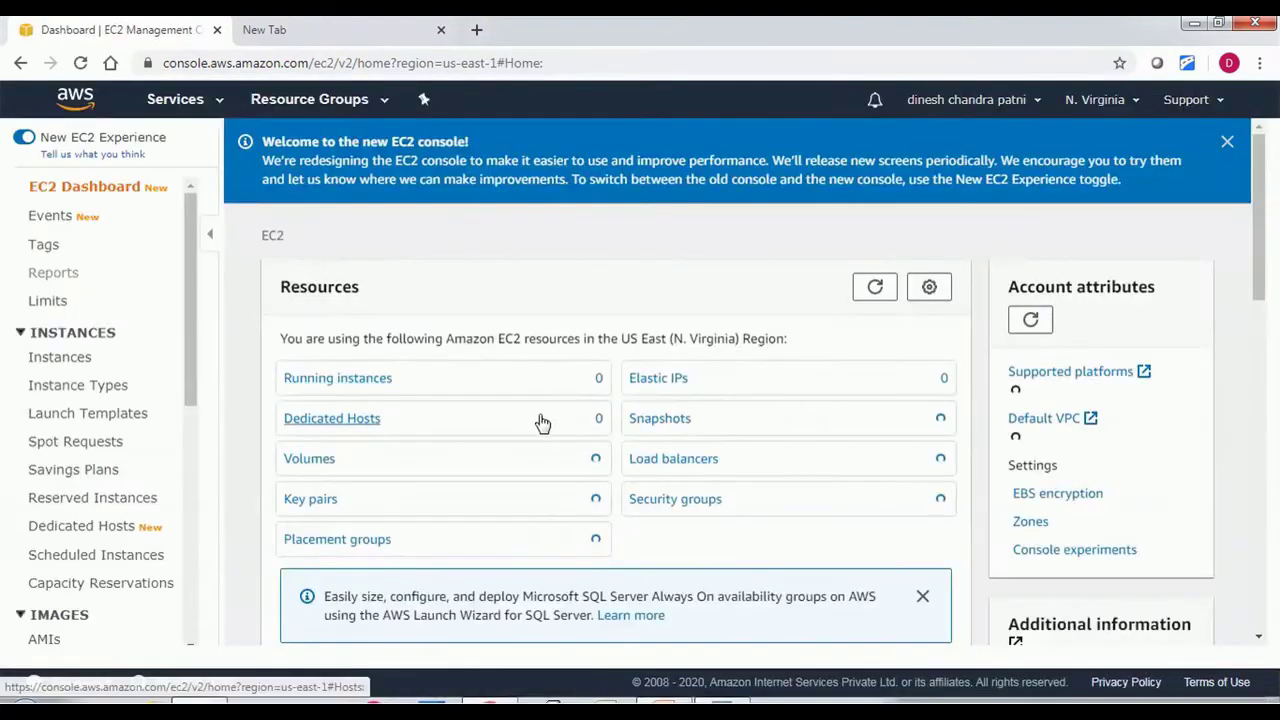
Start launching a new EC2 instance from the dashboard in the N. Virginia region.
scroll(540, 415, down, 3)
scroll(540, 415, up, 1)
scroll(540, 415, down, 3)
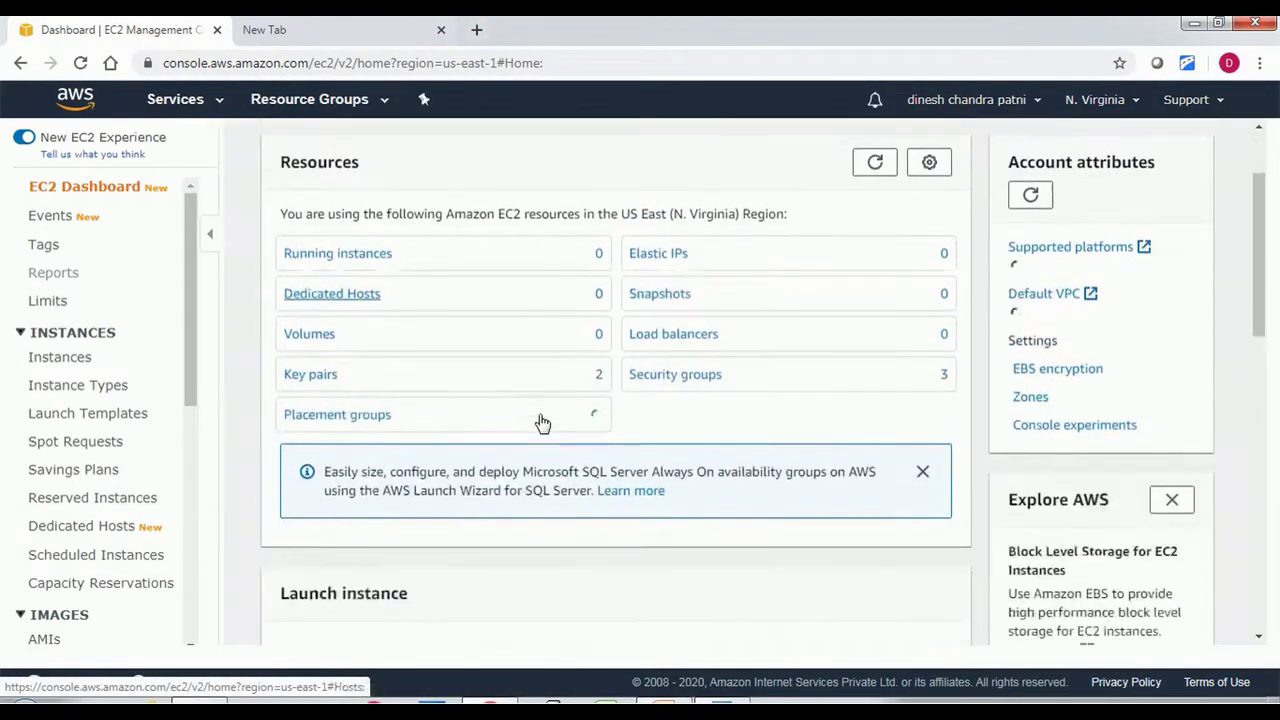
scroll(540, 415, up, 3)
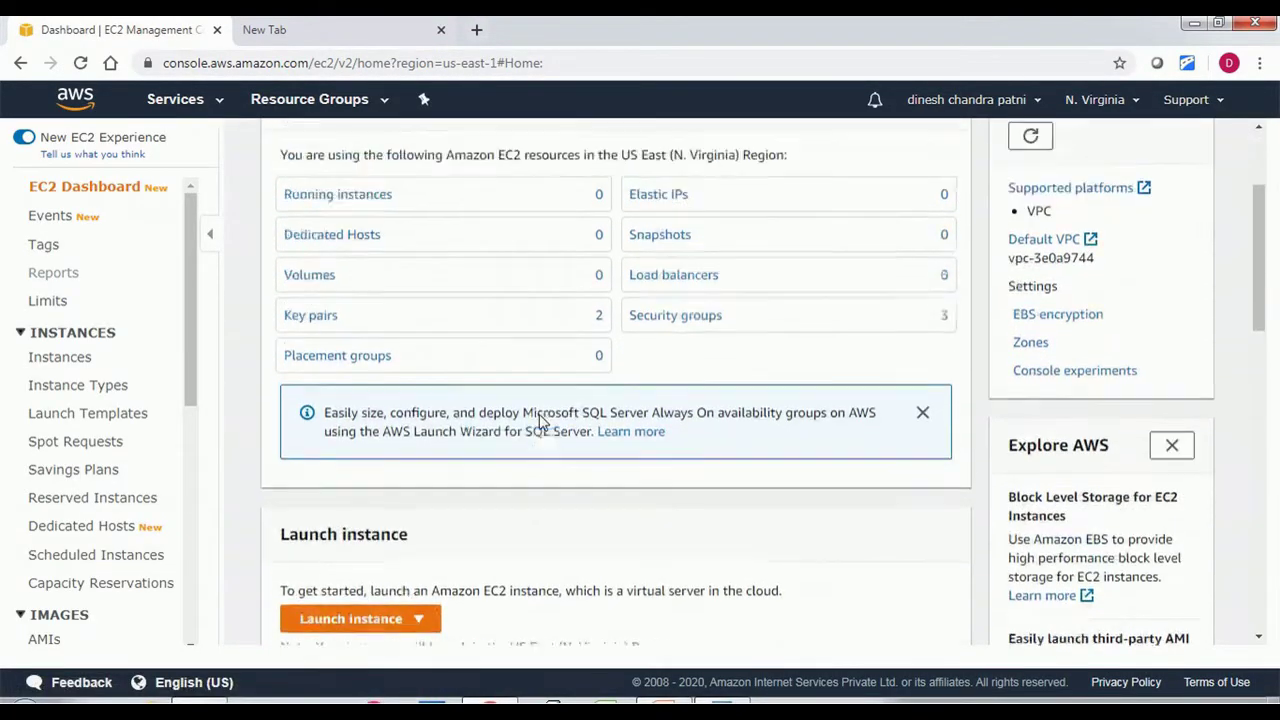
scroll(637, 372, down, 5)
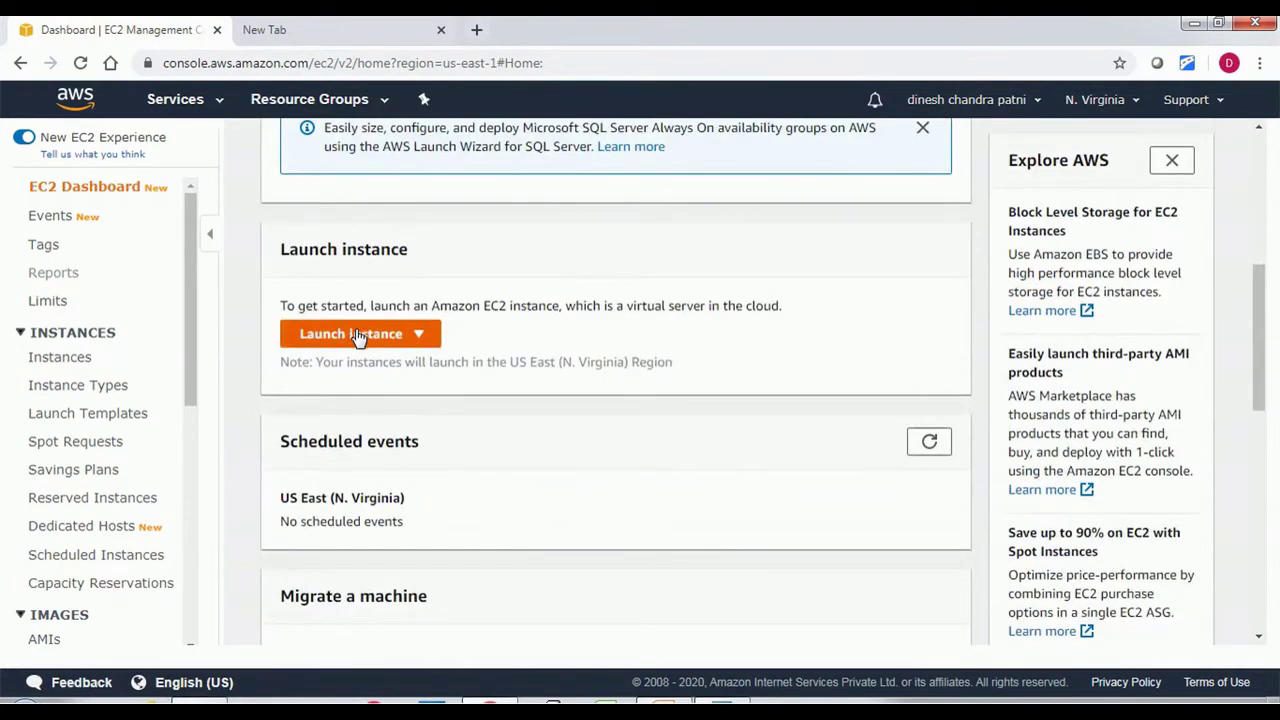
click(353, 334)
click(350, 366)
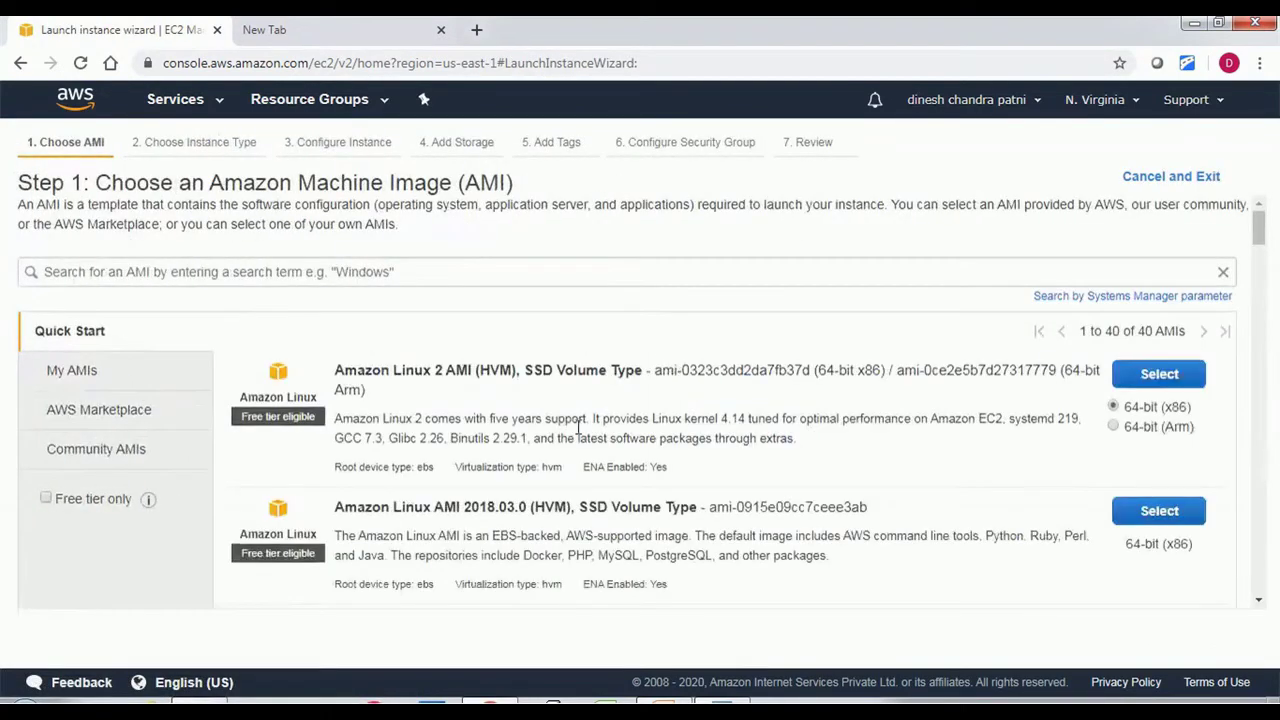
Choose the 64-bit (x86) Microsoft Windows Server 2019 Base image for the instance.
scroll(563, 395, down, 2)
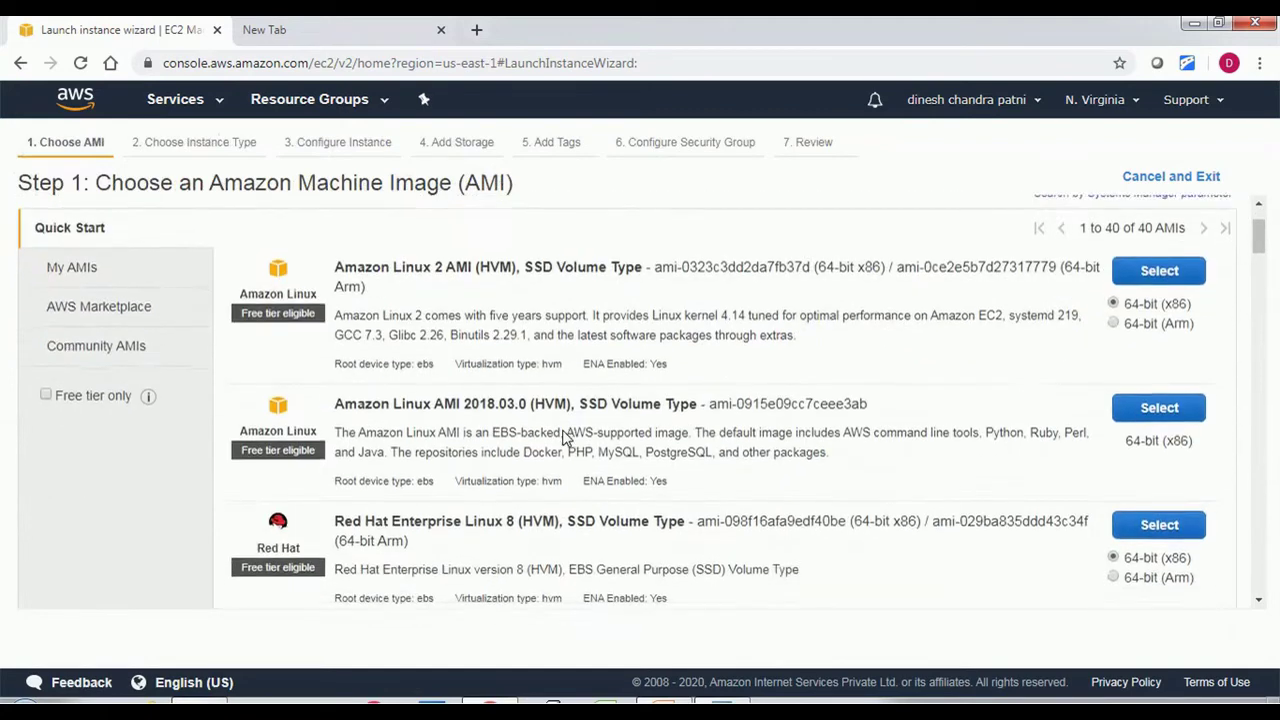
scroll(583, 440, down, 3)
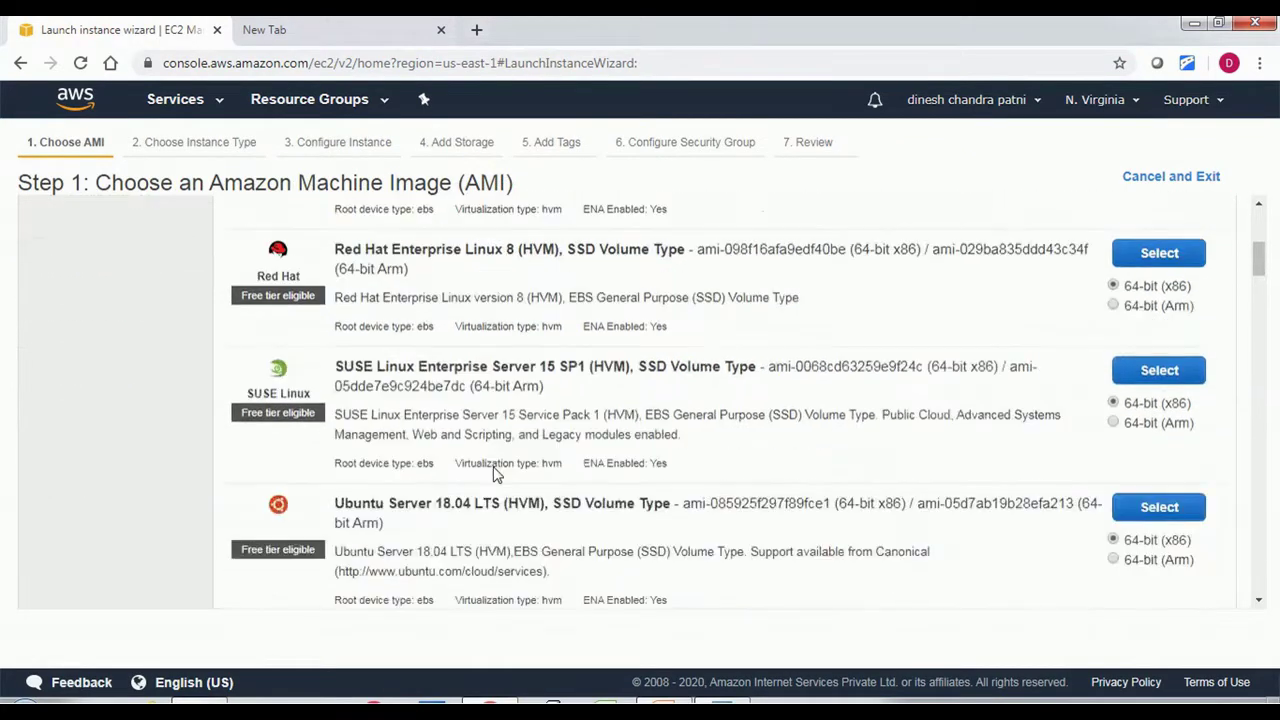
scroll(462, 445, down, 4)
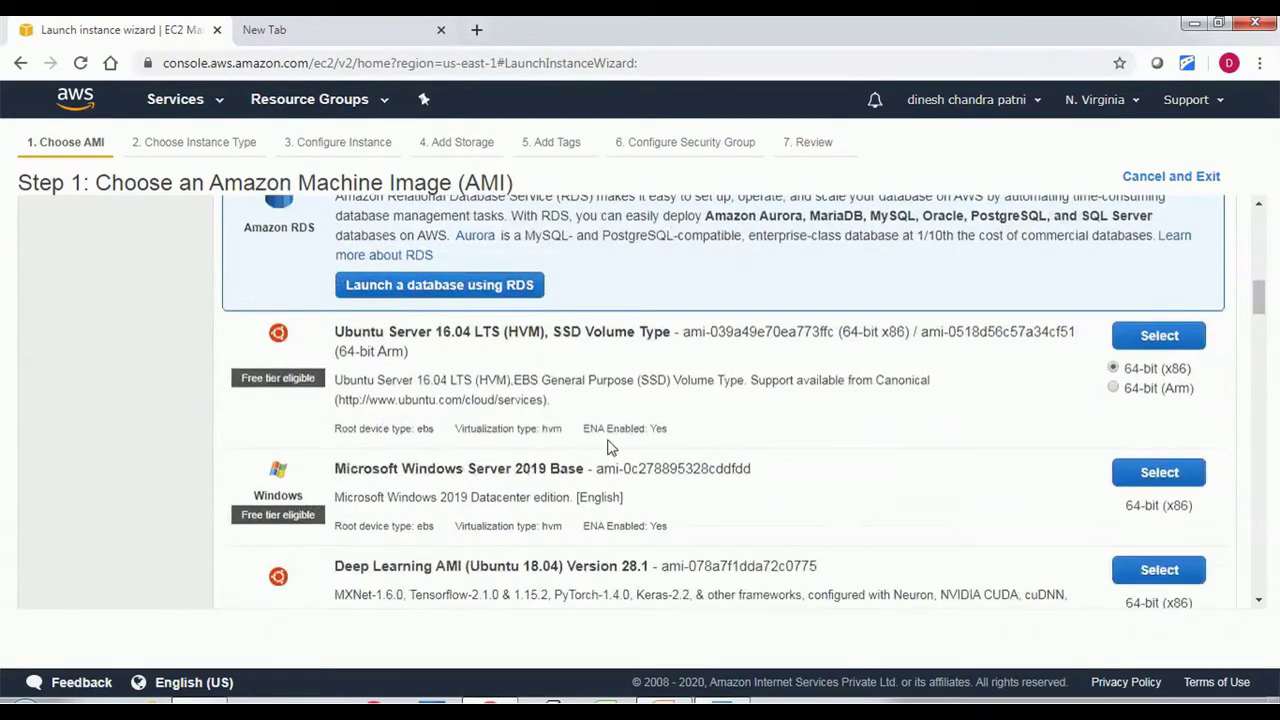
scroll(348, 449, down, 1)
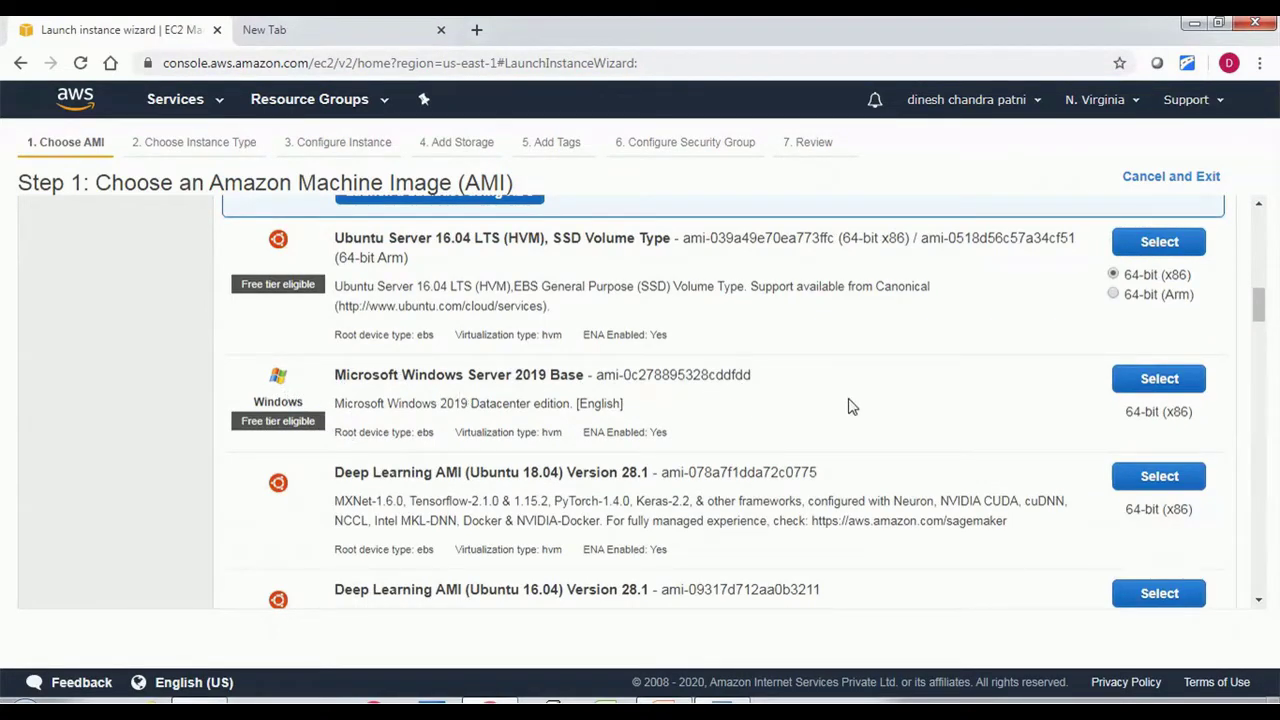
click(1166, 384)
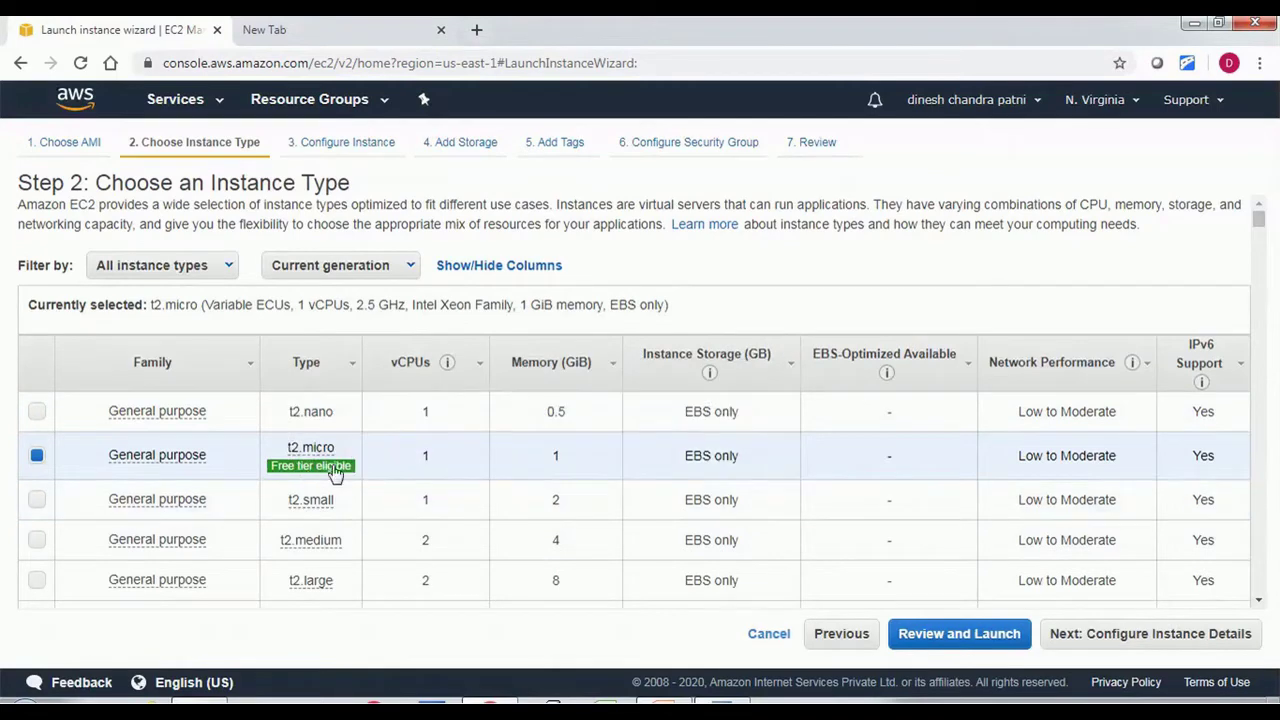
Keep the t2.micro type and the default instance details, storage, tags and security group, proceeding to the launch review.
mouse_move(335, 474)
click(1109, 638)
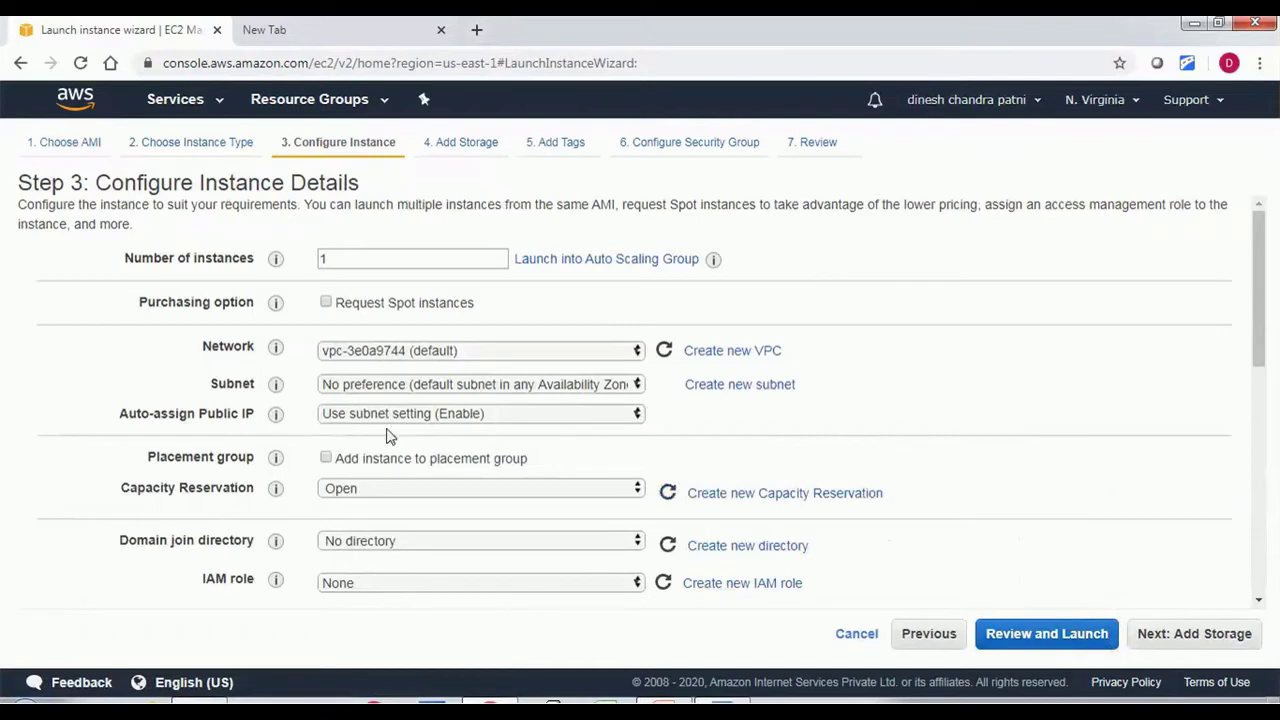
click(1218, 649)
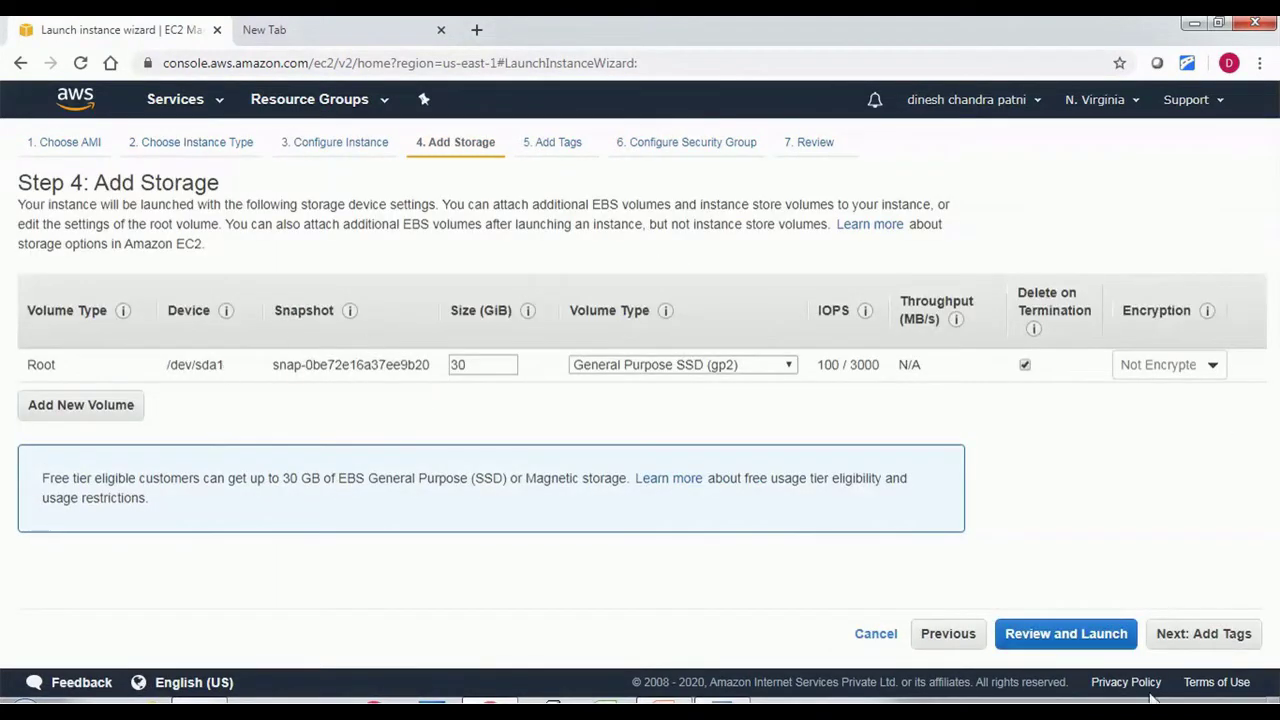
click(1189, 634)
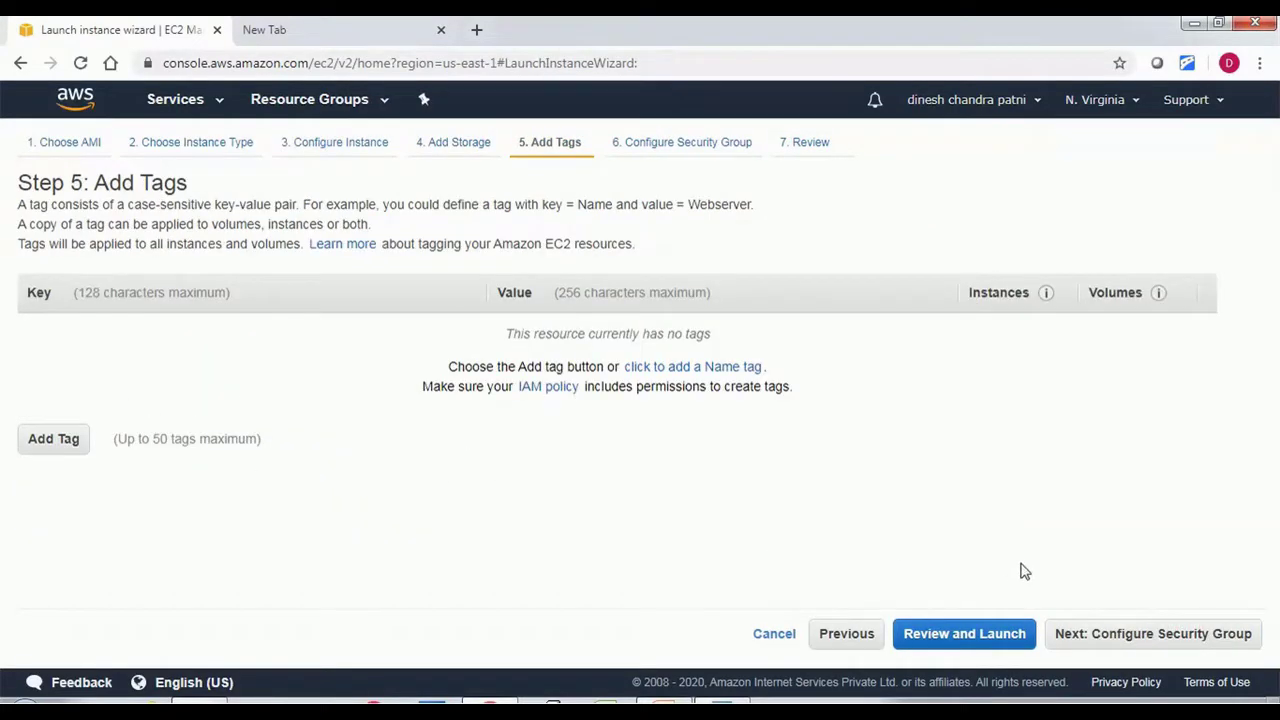
click(1114, 637)
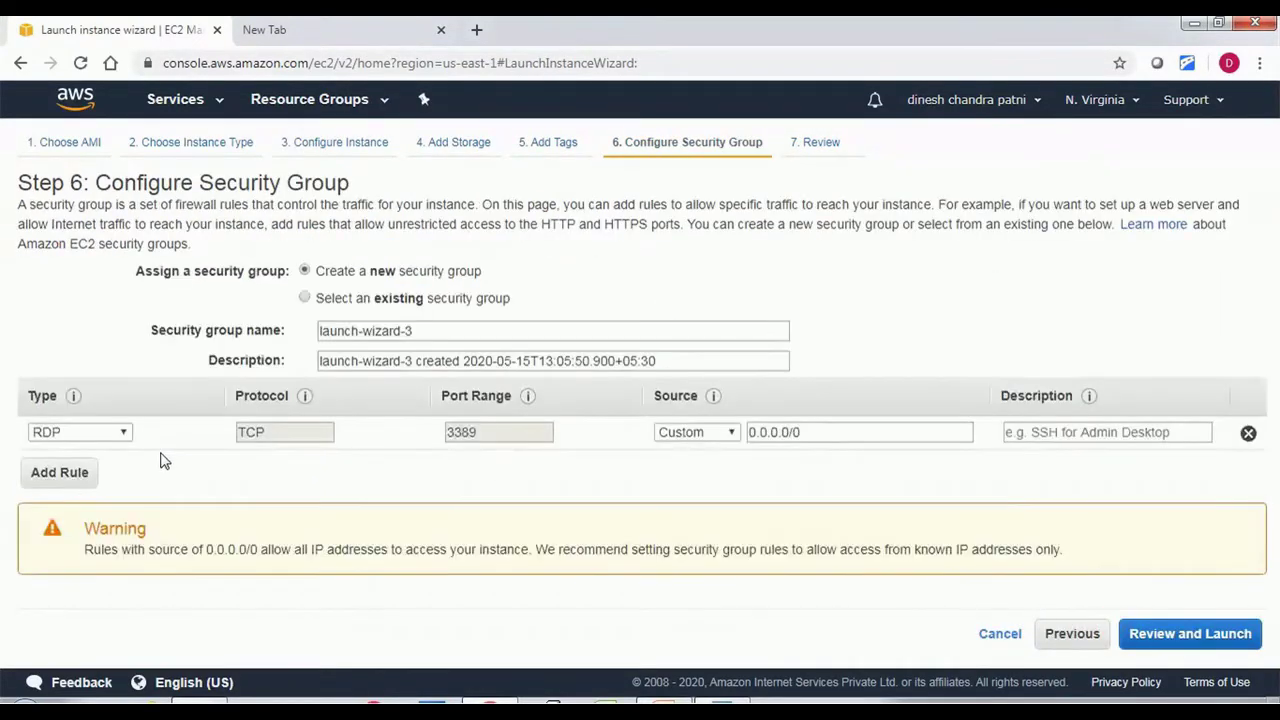
click(1157, 631)
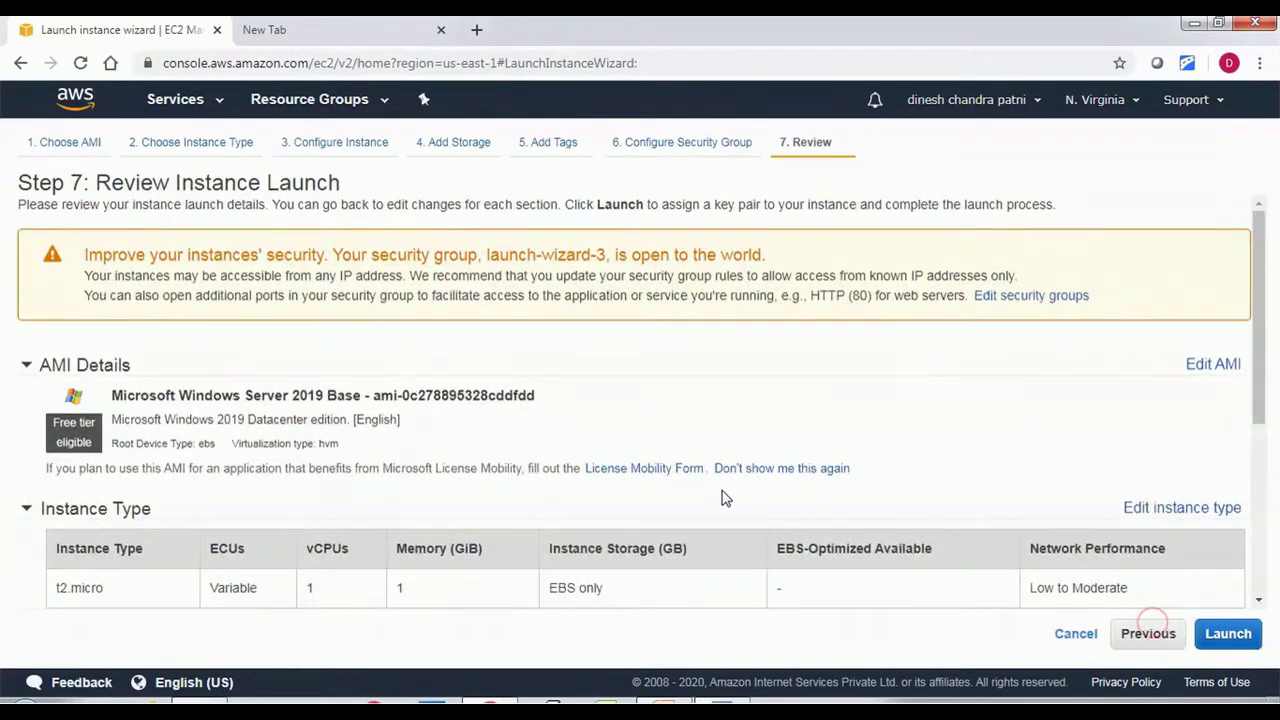
Create and download a new key pair named mykeypair, and launch the instance with it.
click(1230, 630)
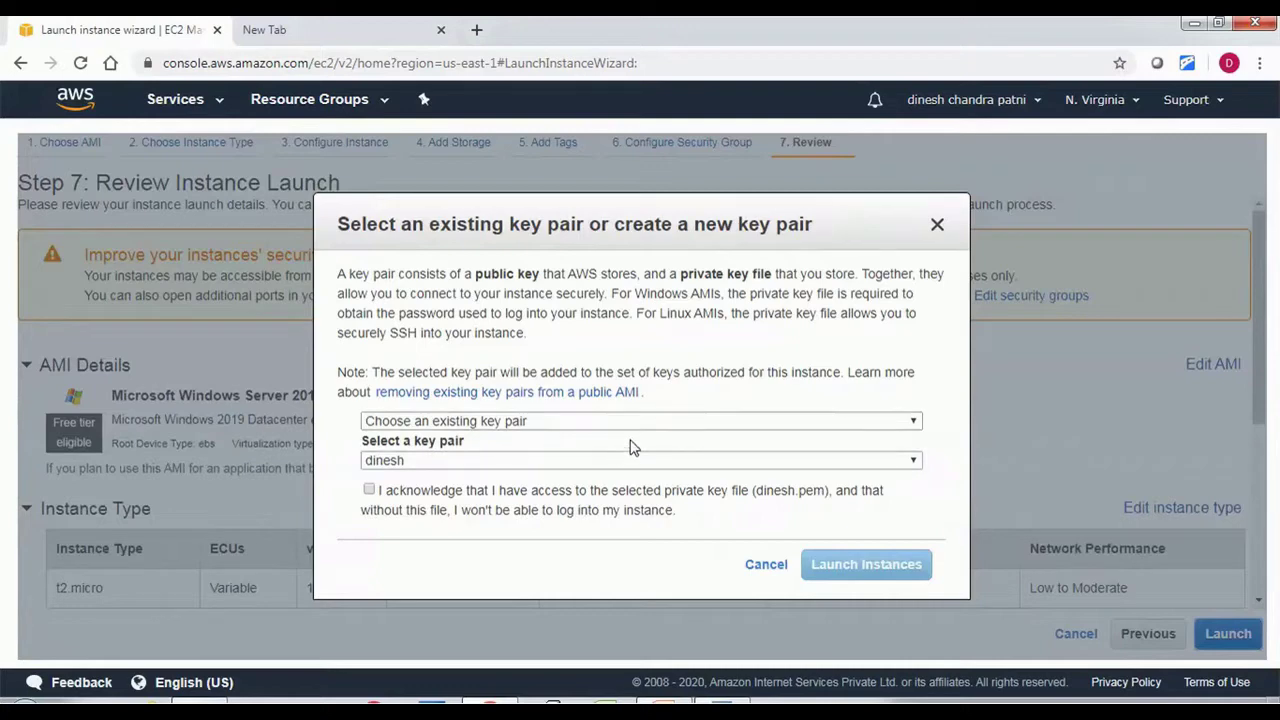
click(768, 430)
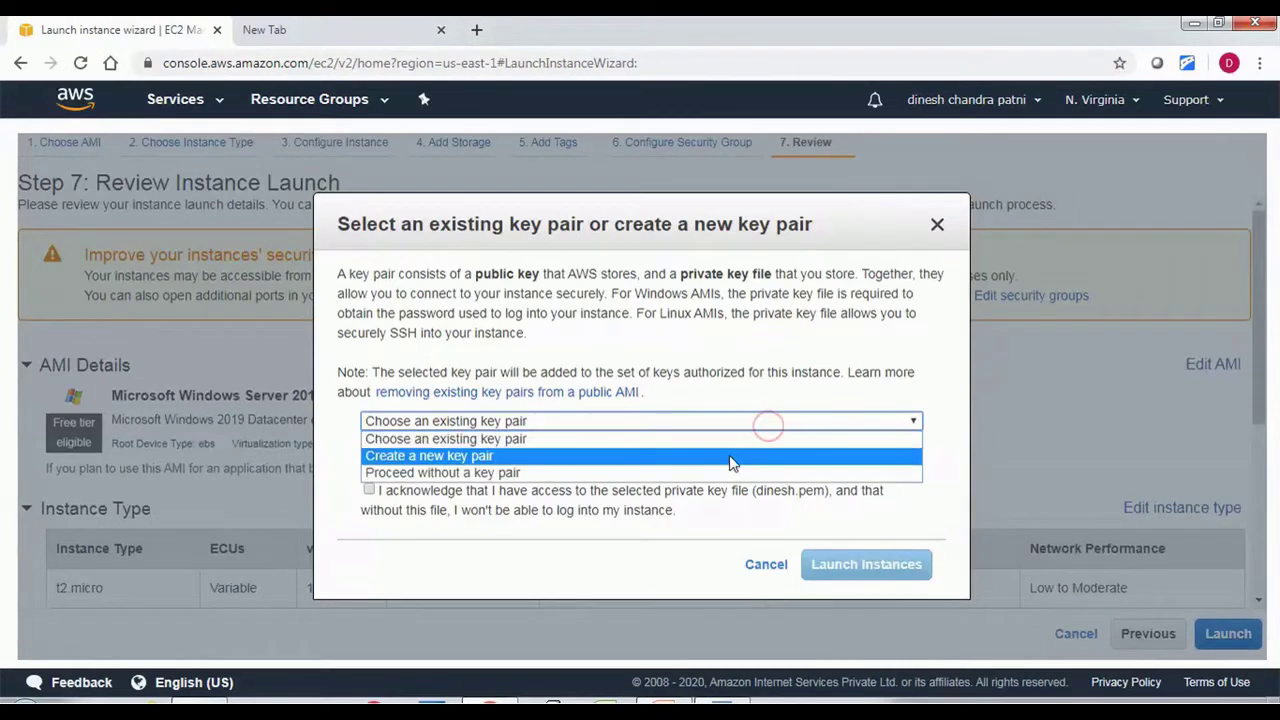
click(730, 456)
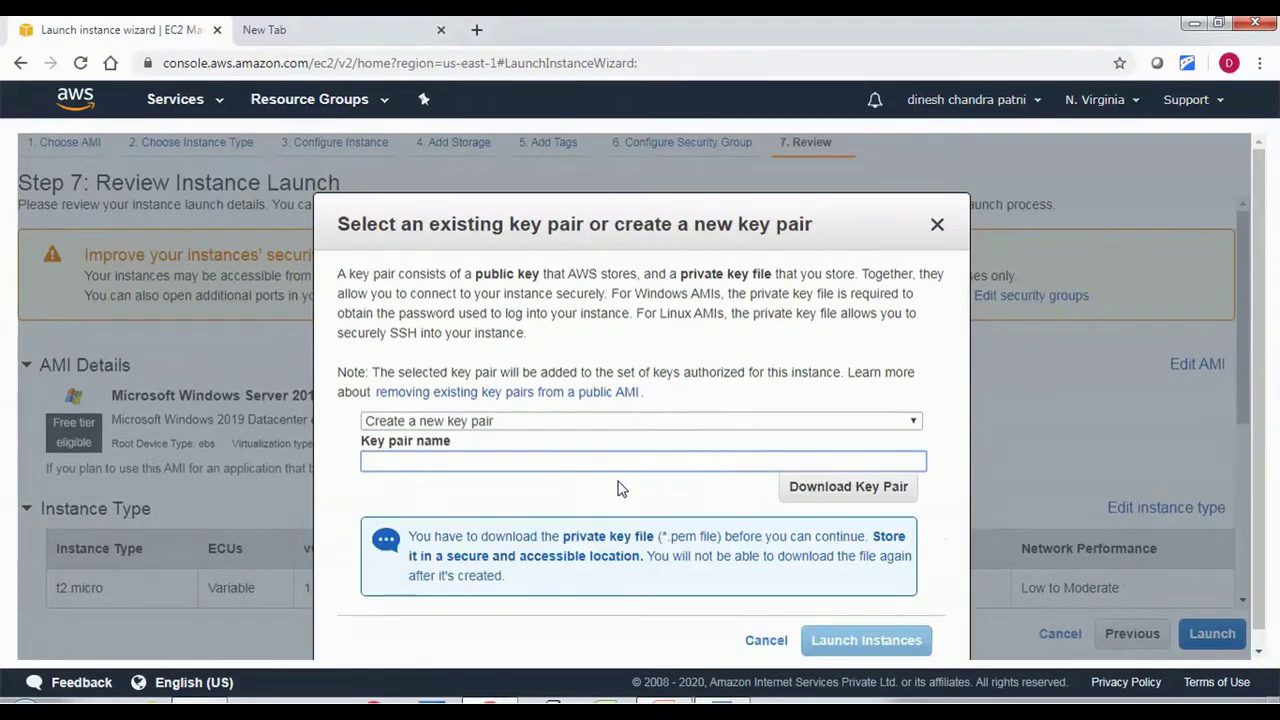
click(493, 455)
text(mykeypair)
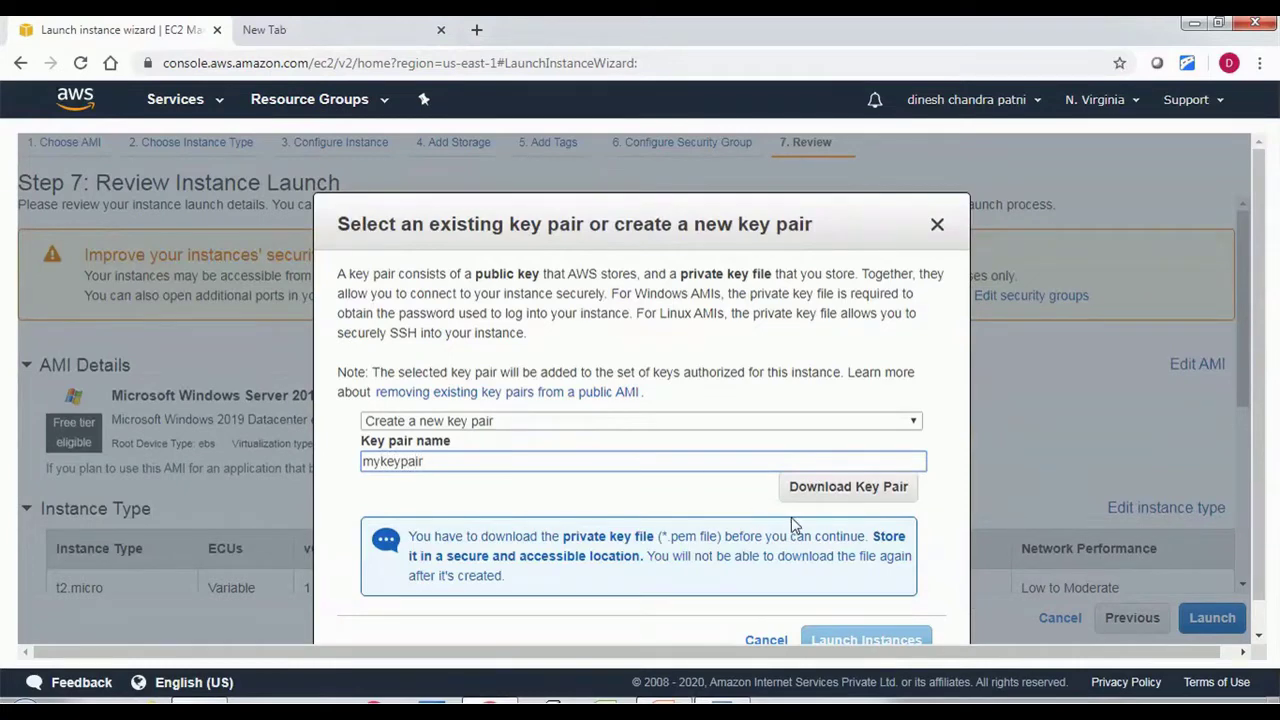
click(806, 489)
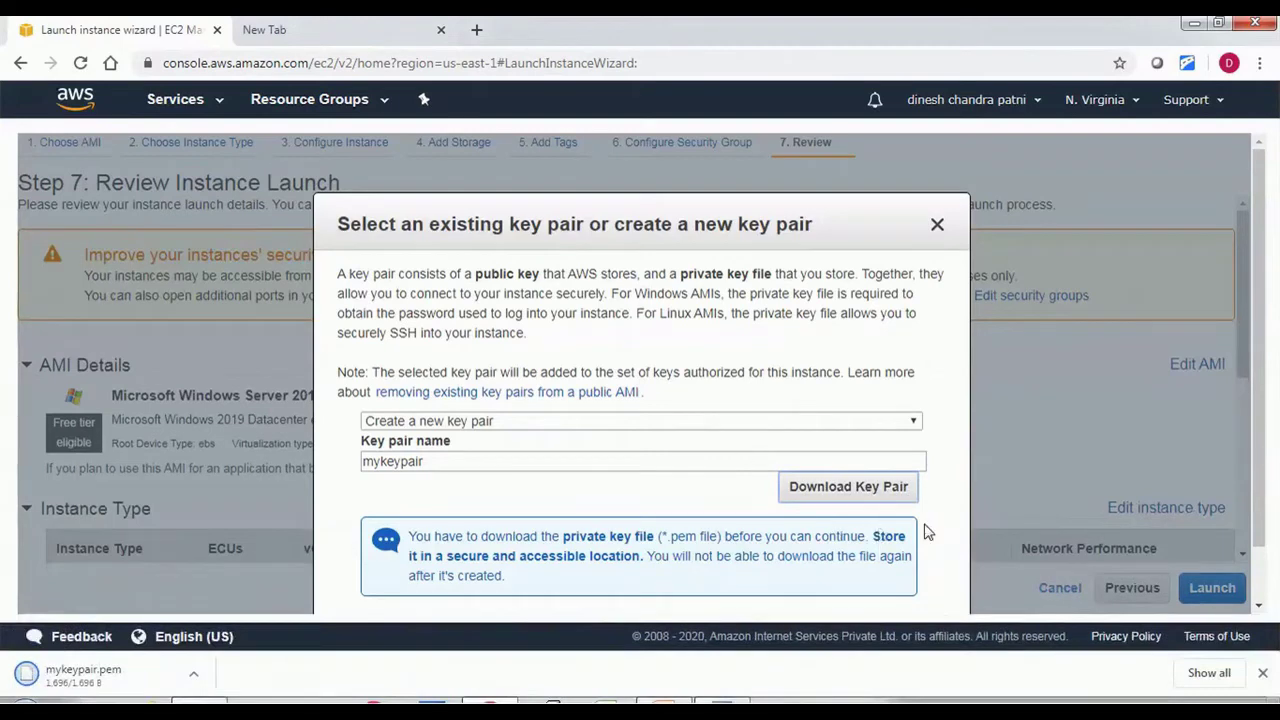
scroll(920, 533, down, 1)
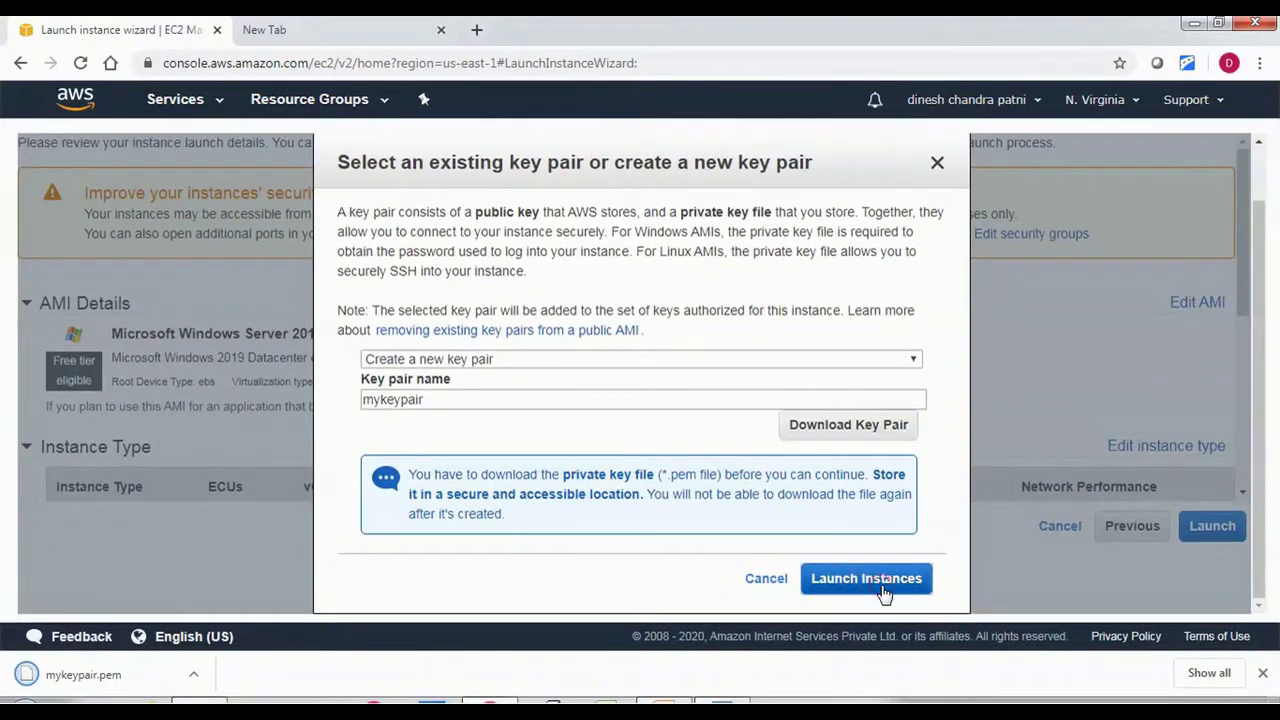
click(884, 593)
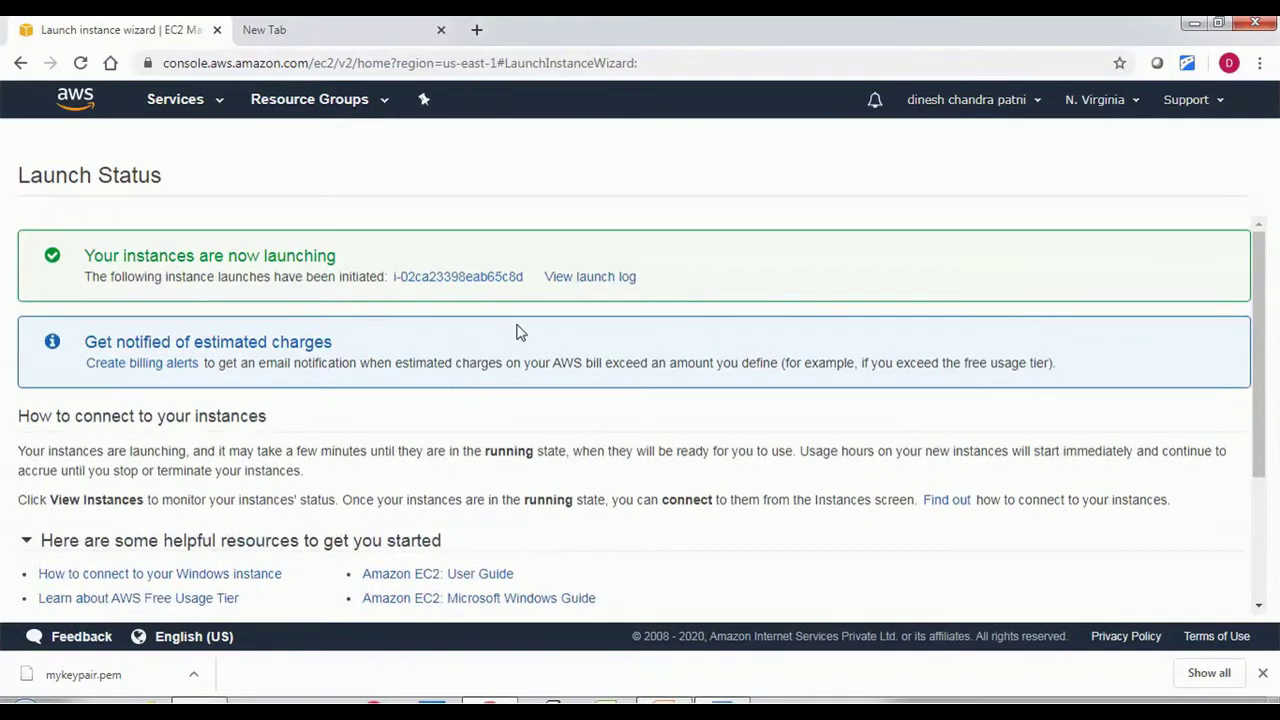
Open the instances list and review the new instance's state and description details.
scroll(495, 485, down, 2)
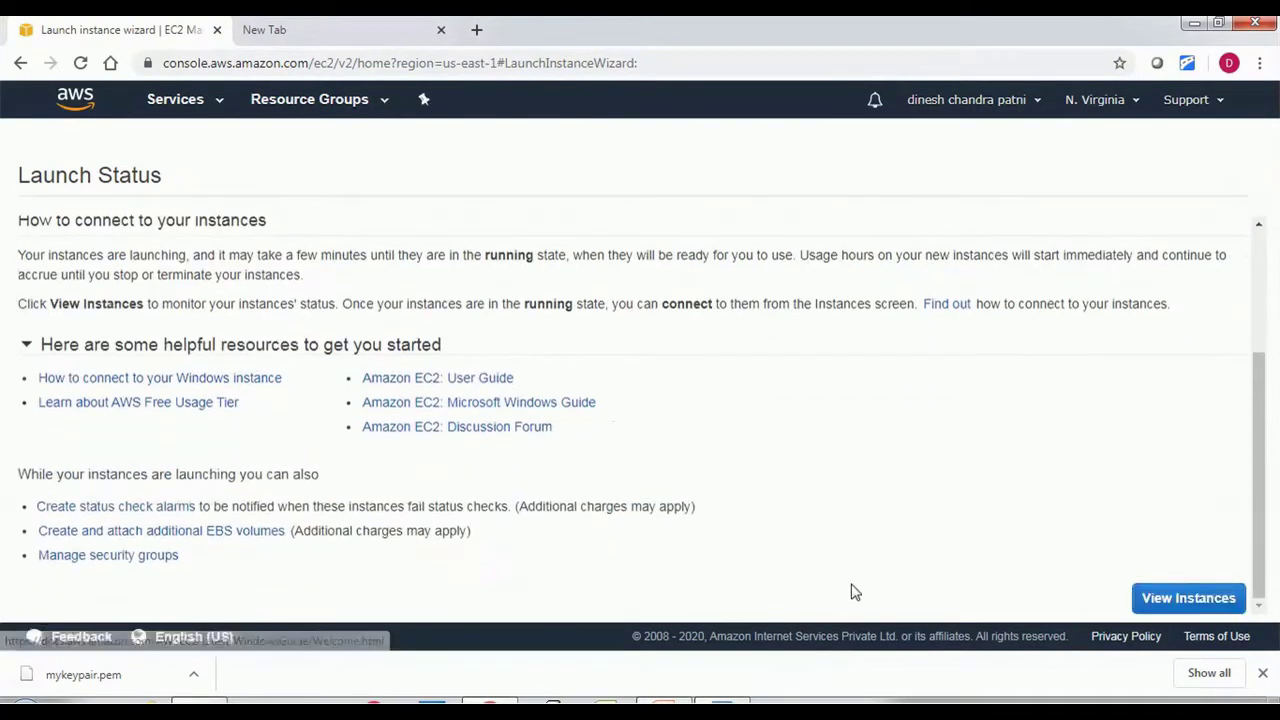
click(1155, 597)
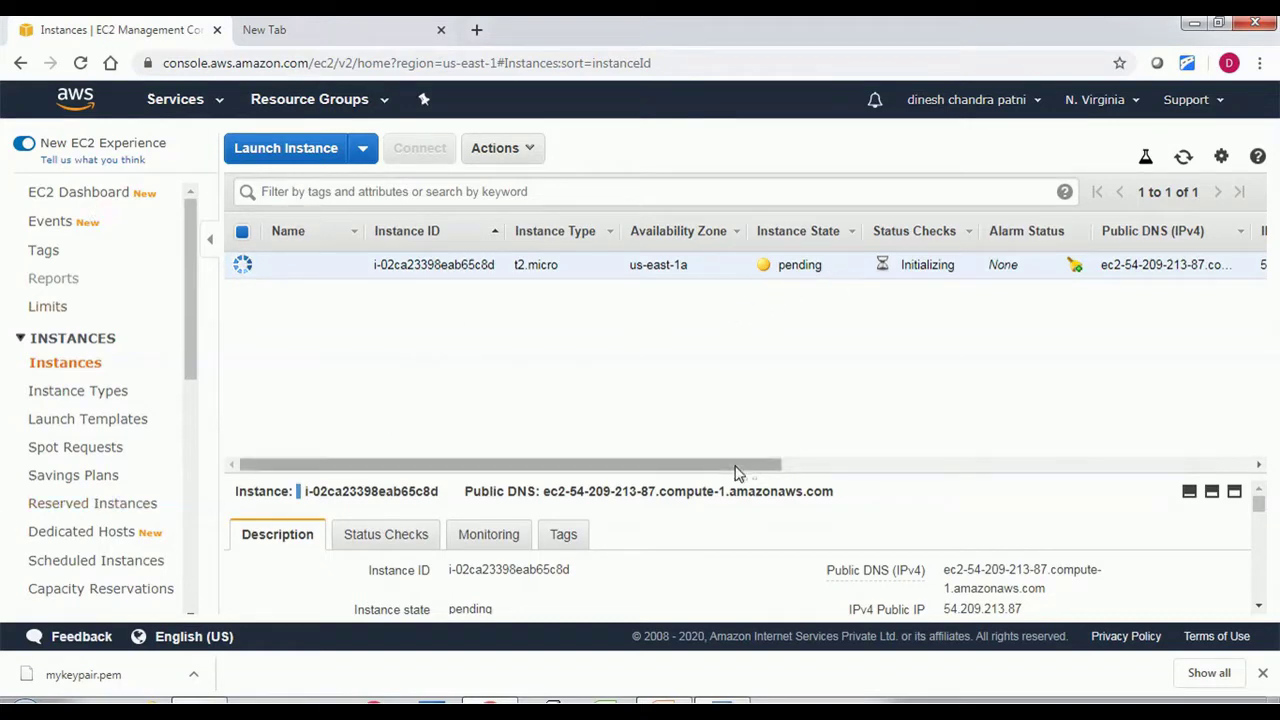
click(1258, 606)
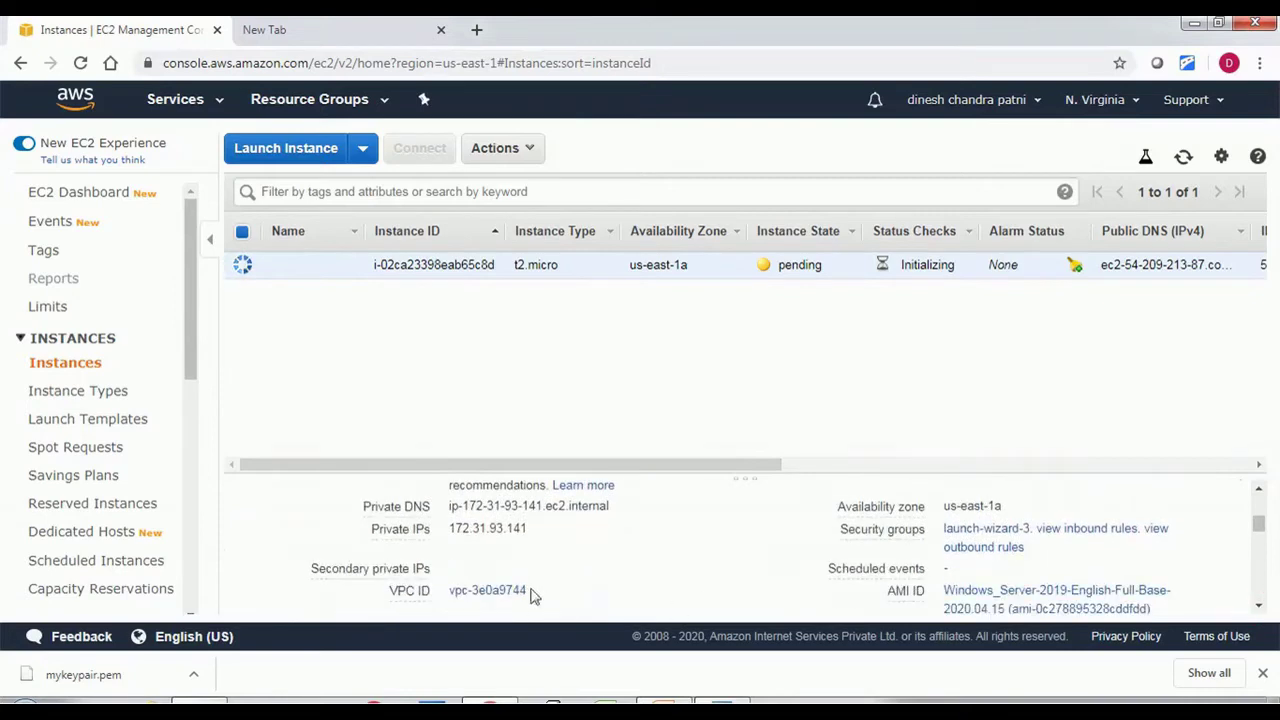
scroll(1128, 540, up, 5)
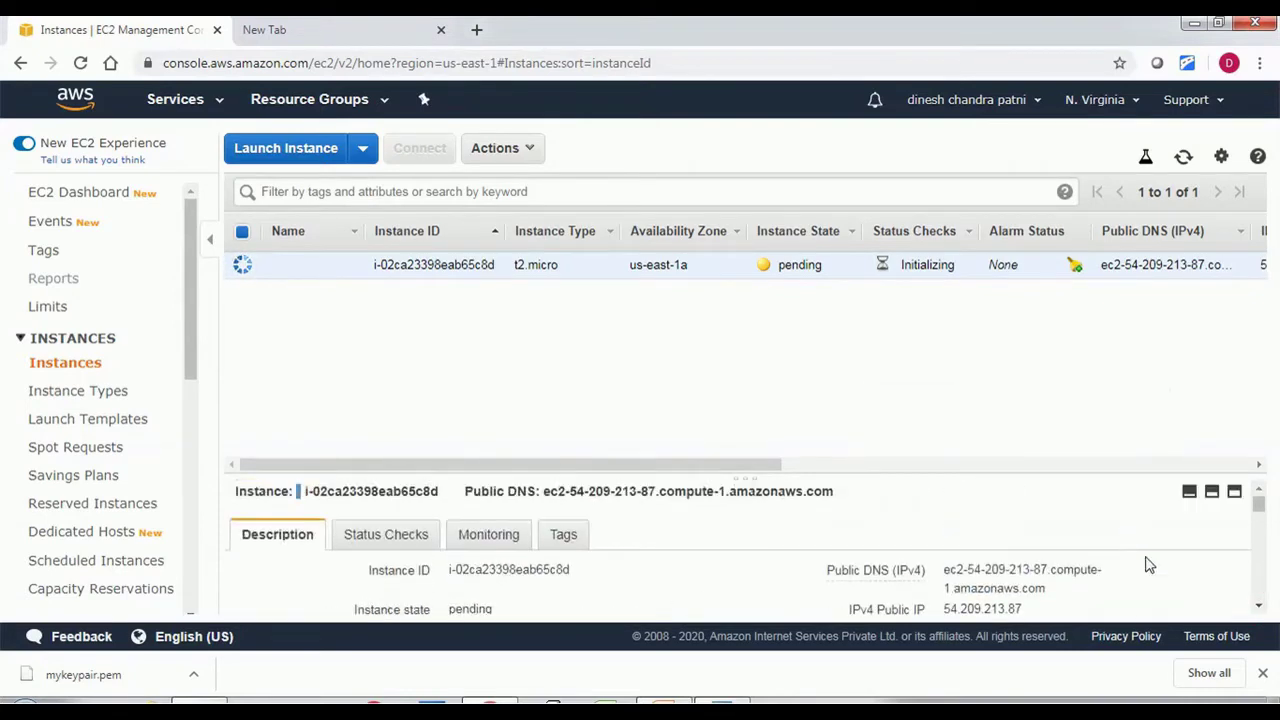
scroll(1140, 567, down, 2)
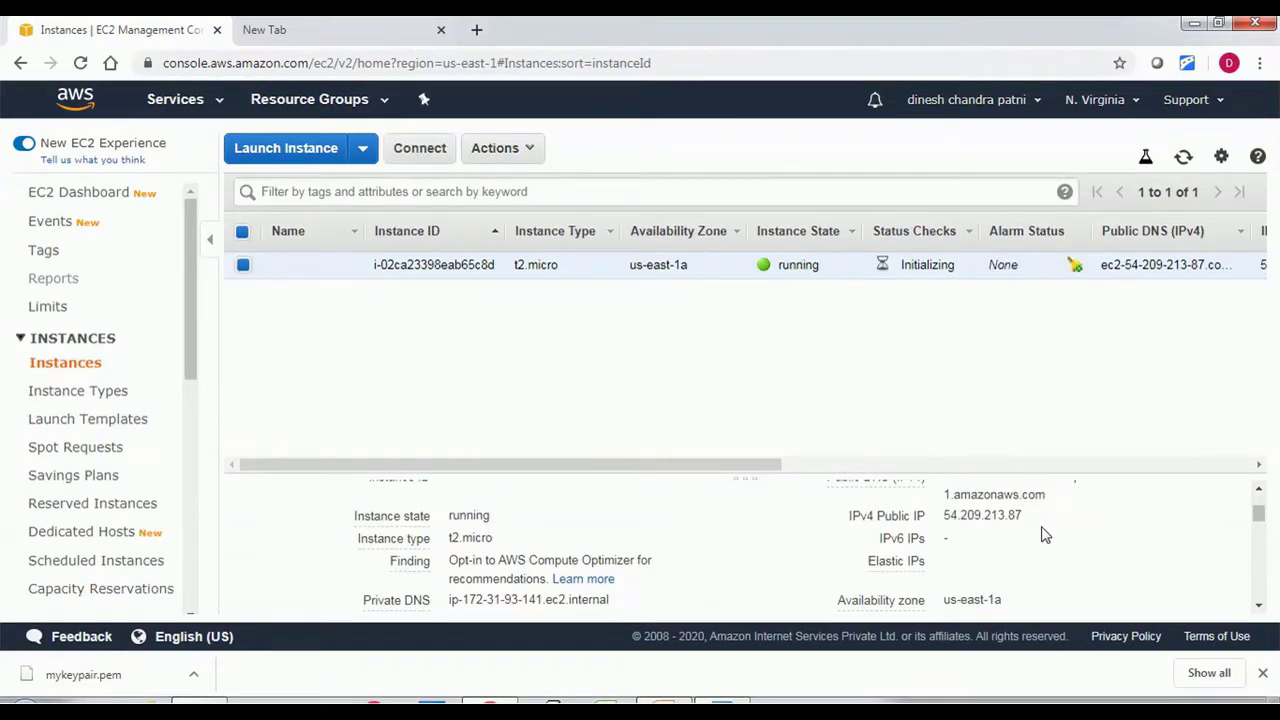
Try to retrieve the running instance's default Windows administrator password, and dismiss the dialog.
click(532, 148)
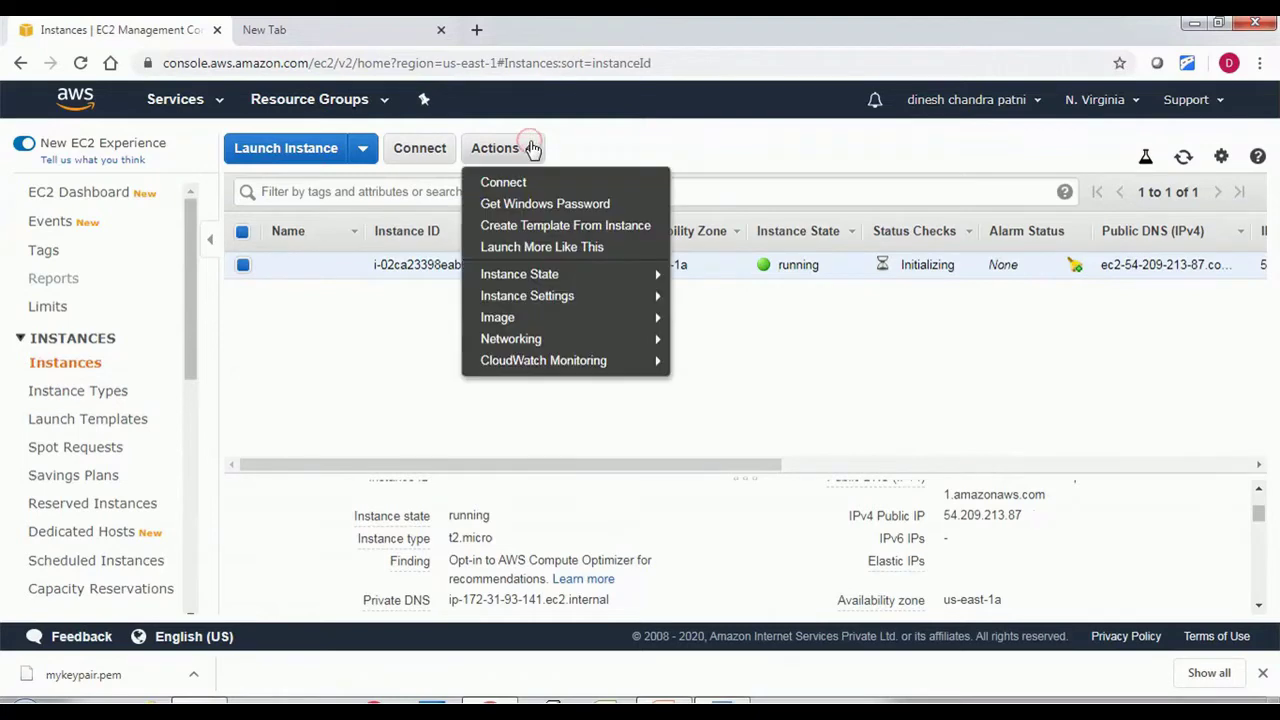
click(530, 206)
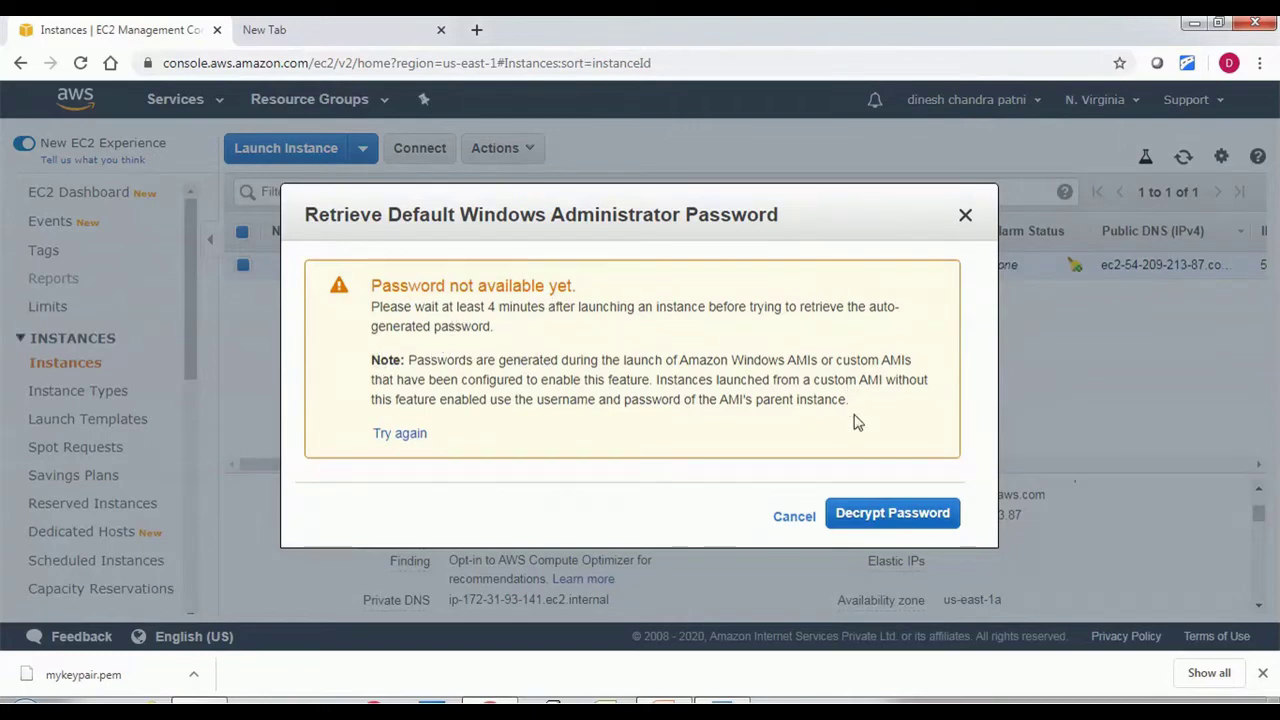
click(794, 517)
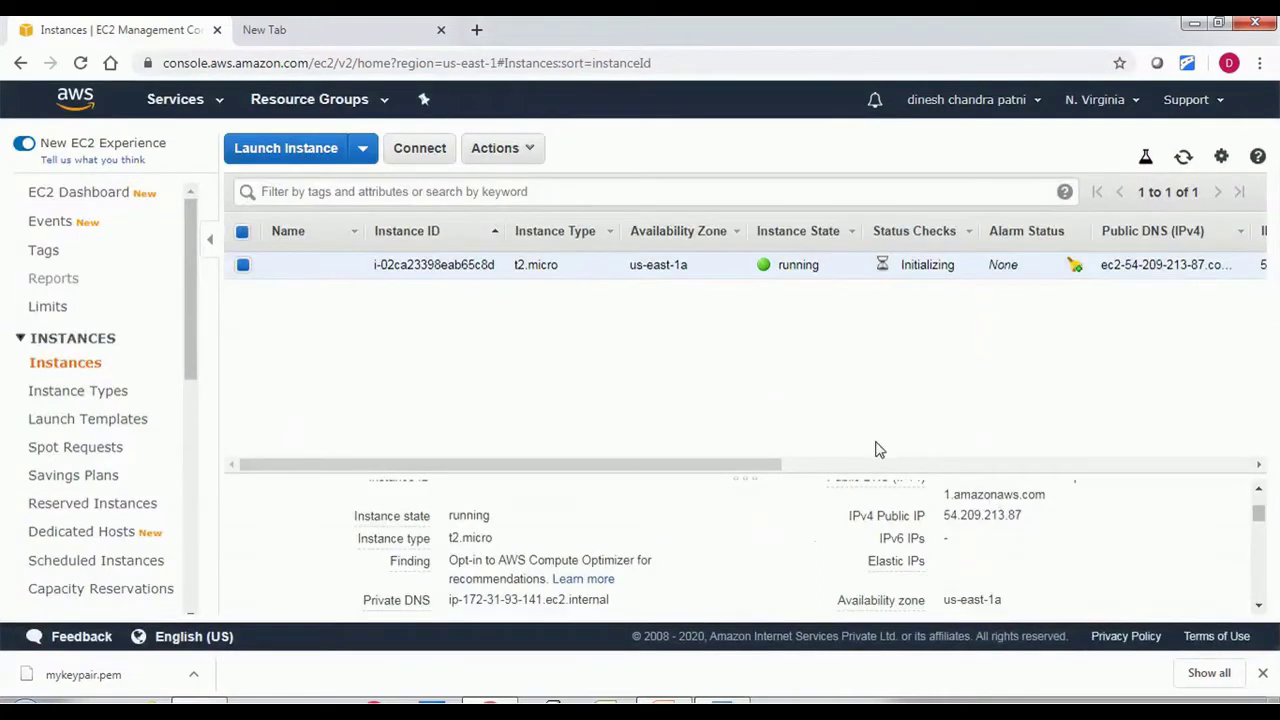
Open the instance's connection details and start Remote Desktop Connection, leaving its window minimized.
click(530, 152)
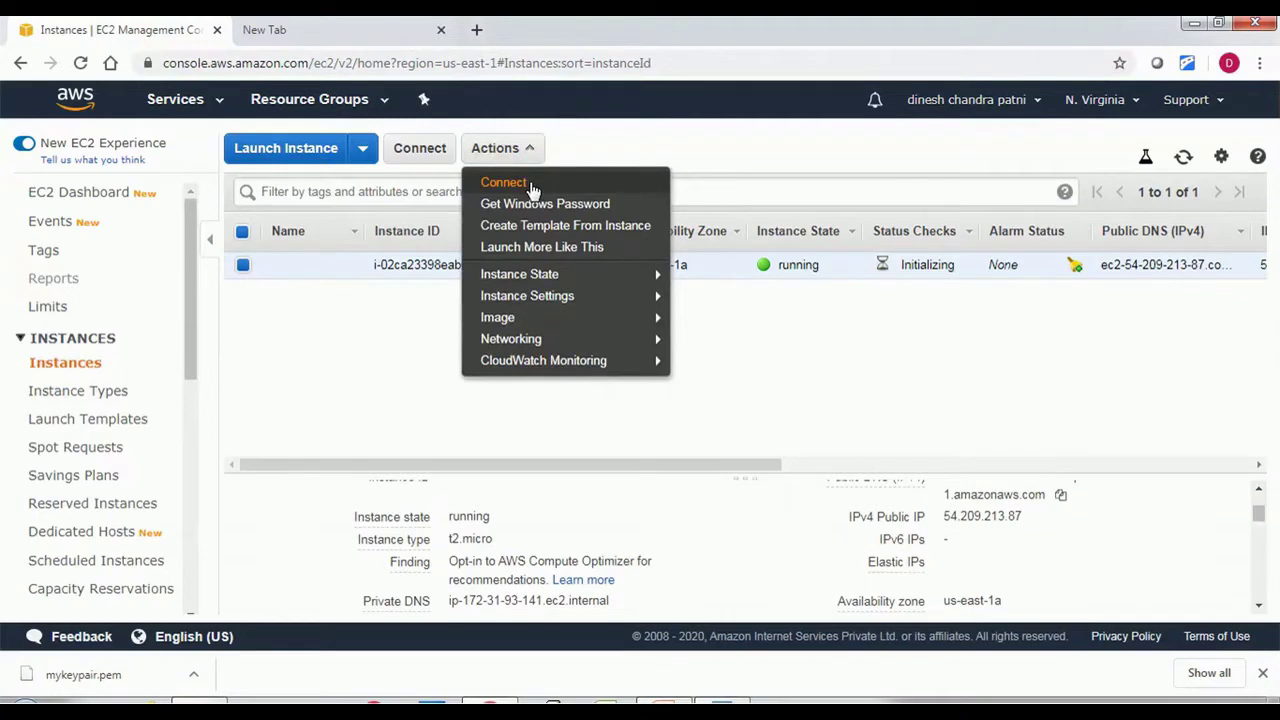
click(533, 188)
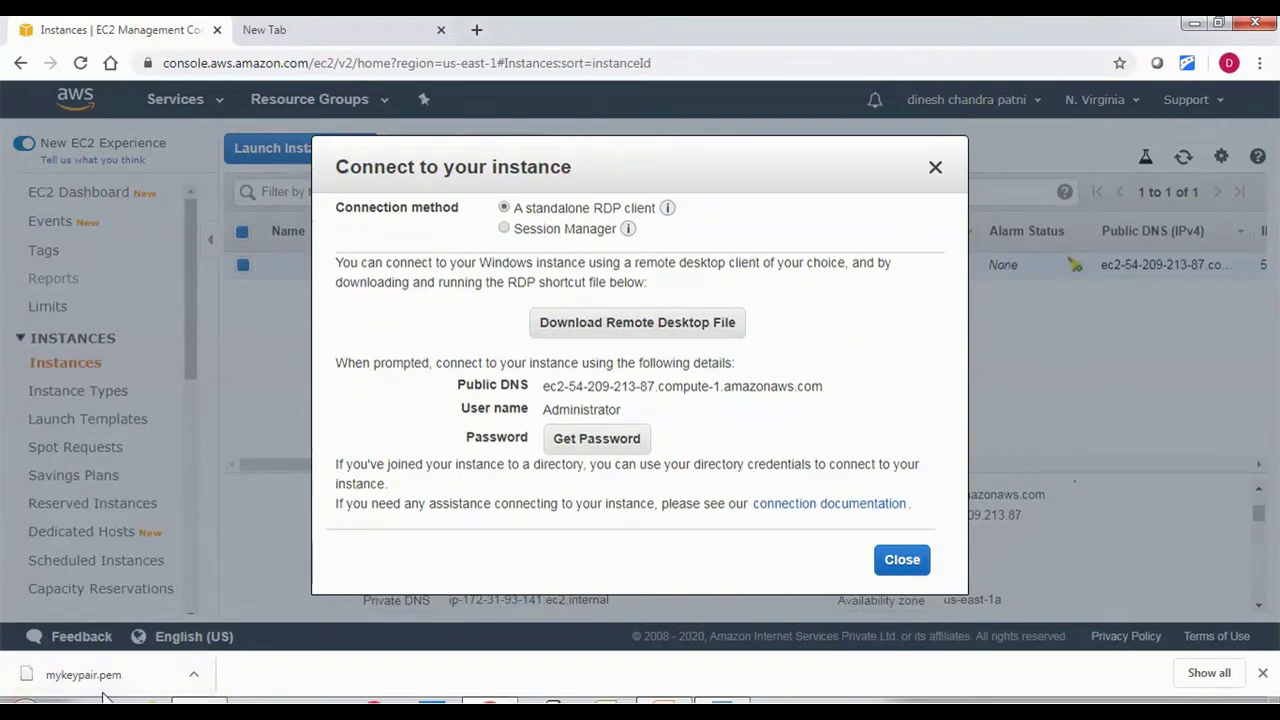
key(super)
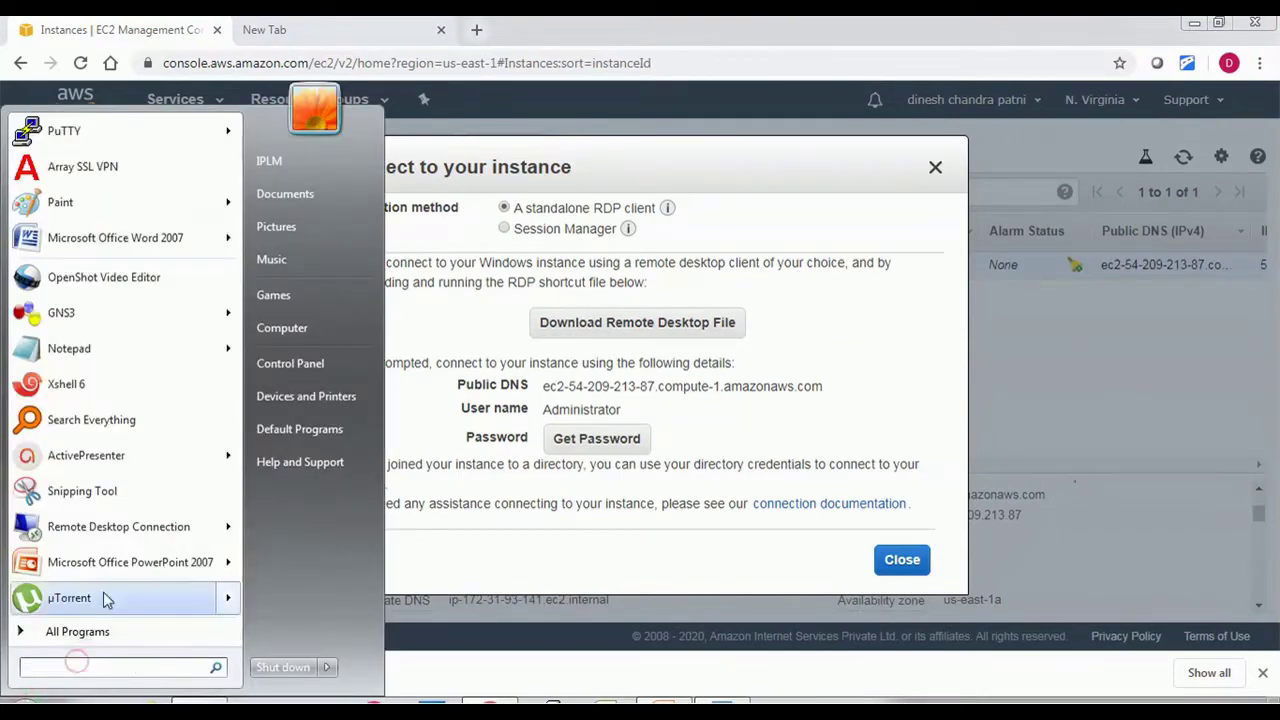
click(122, 532)
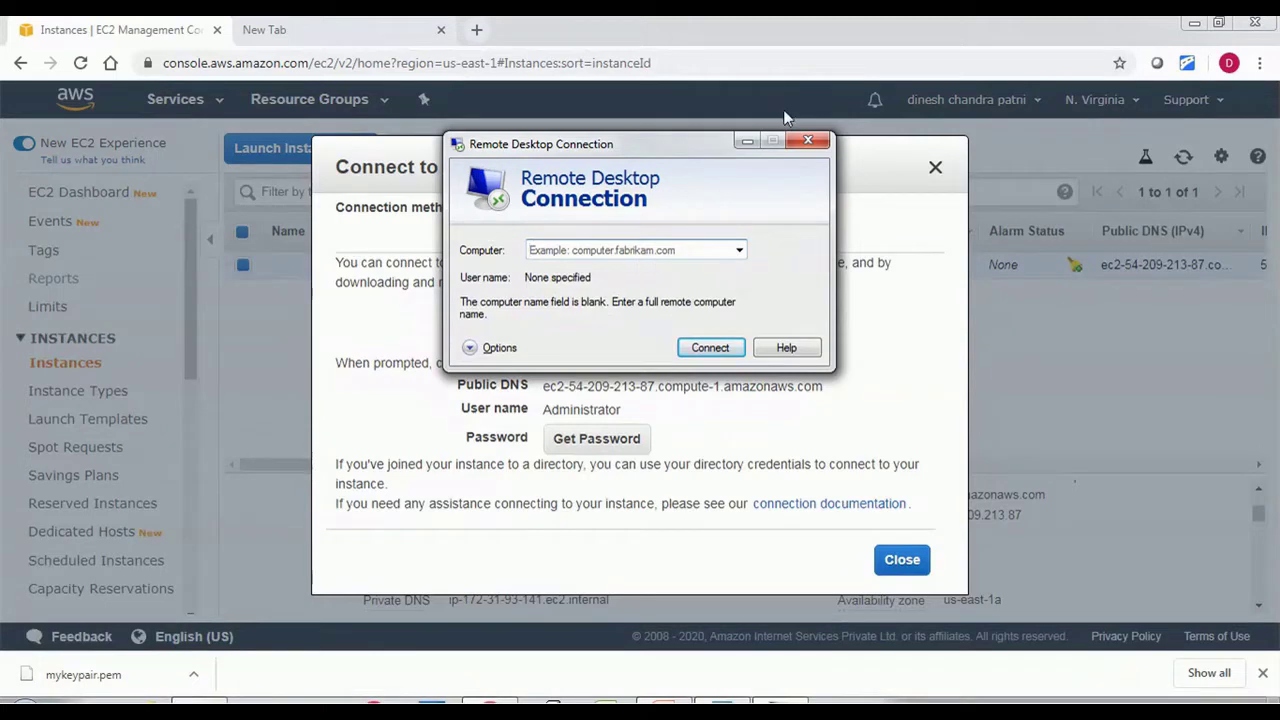
click(747, 141)
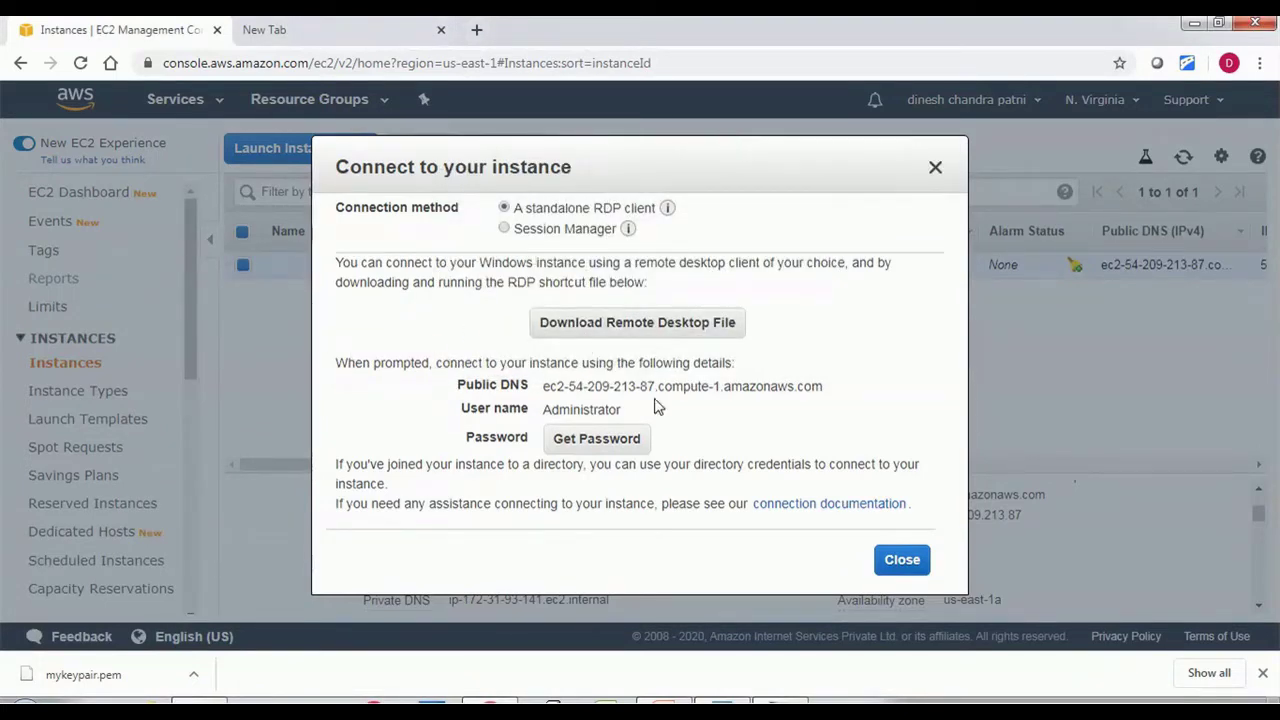
Try to retrieve the instance's password from its connection details, and dismiss the dialog.
click(600, 450)
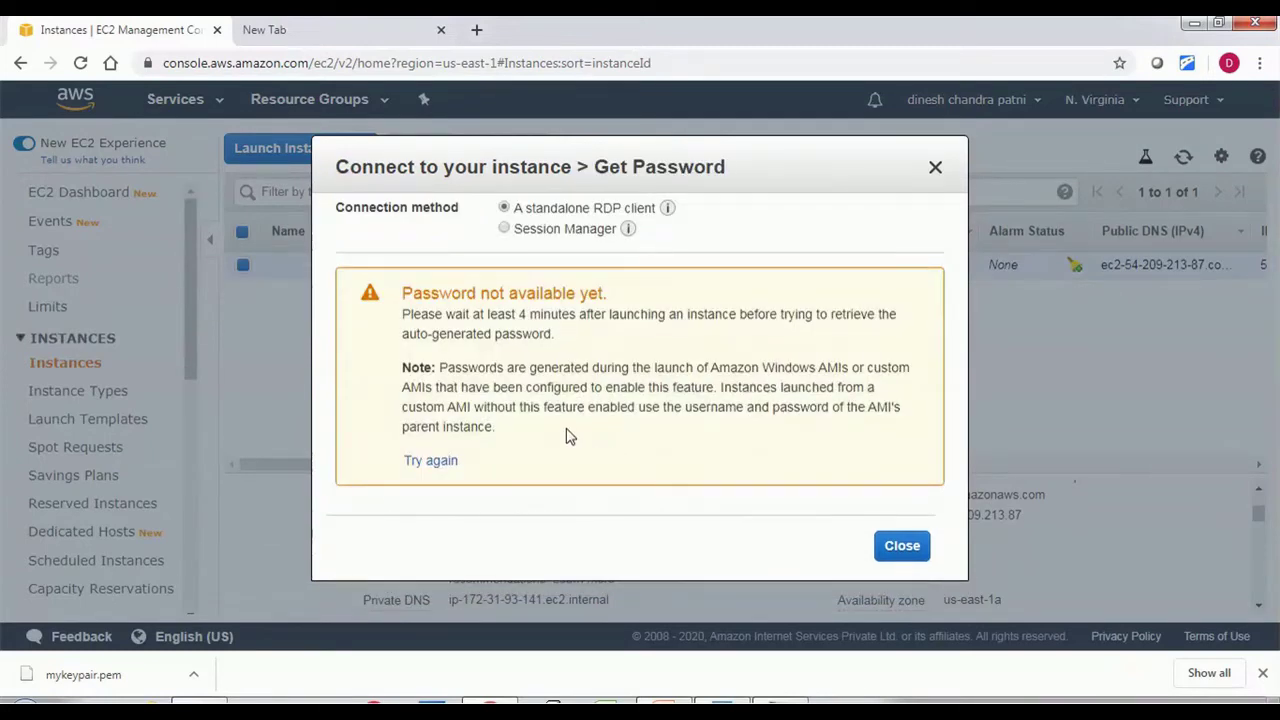
click(932, 170)
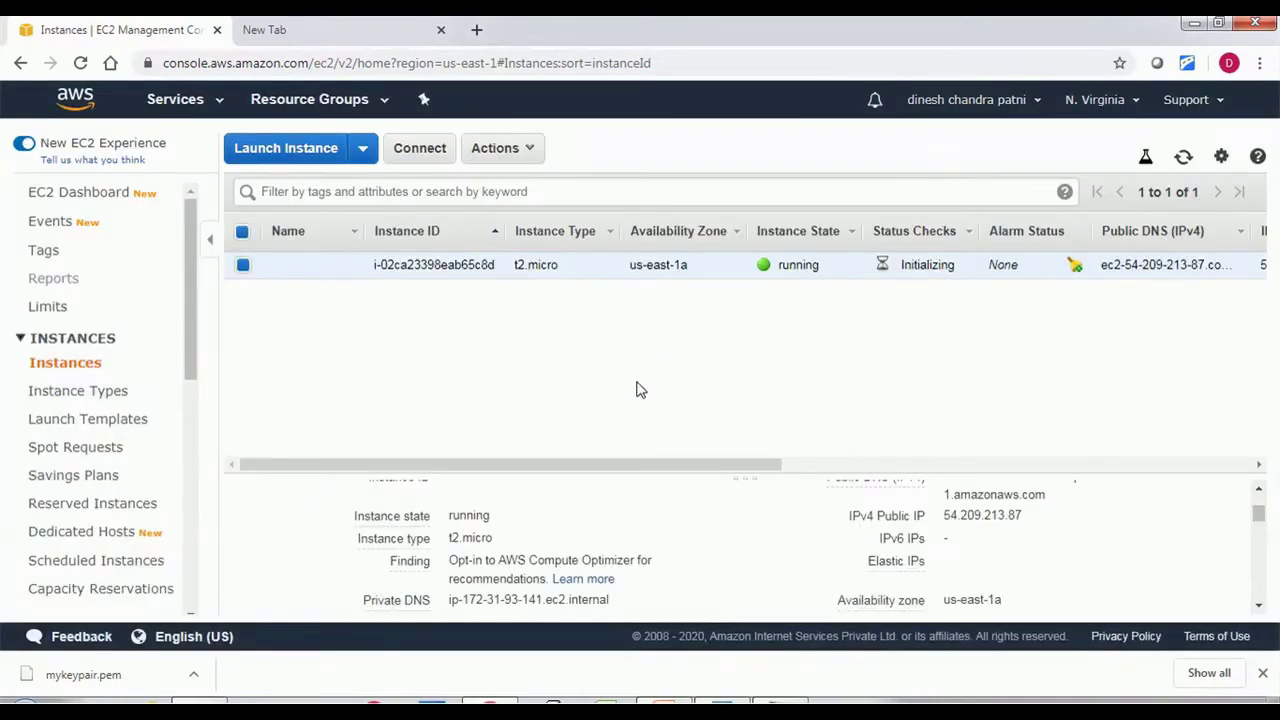
Decrypt the instance's default Windows administrator password using the mykeypair.pem key file from Downloads.
scroll(609, 600, down, 3)
click(498, 148)
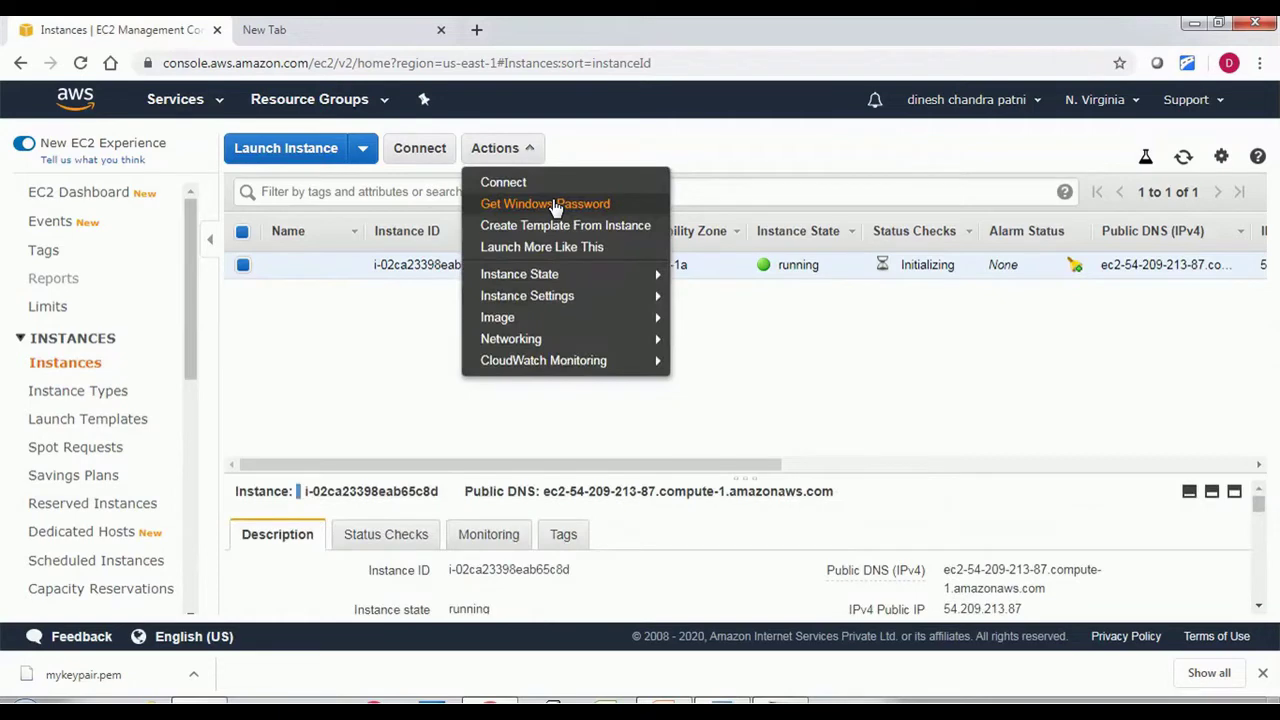
click(555, 207)
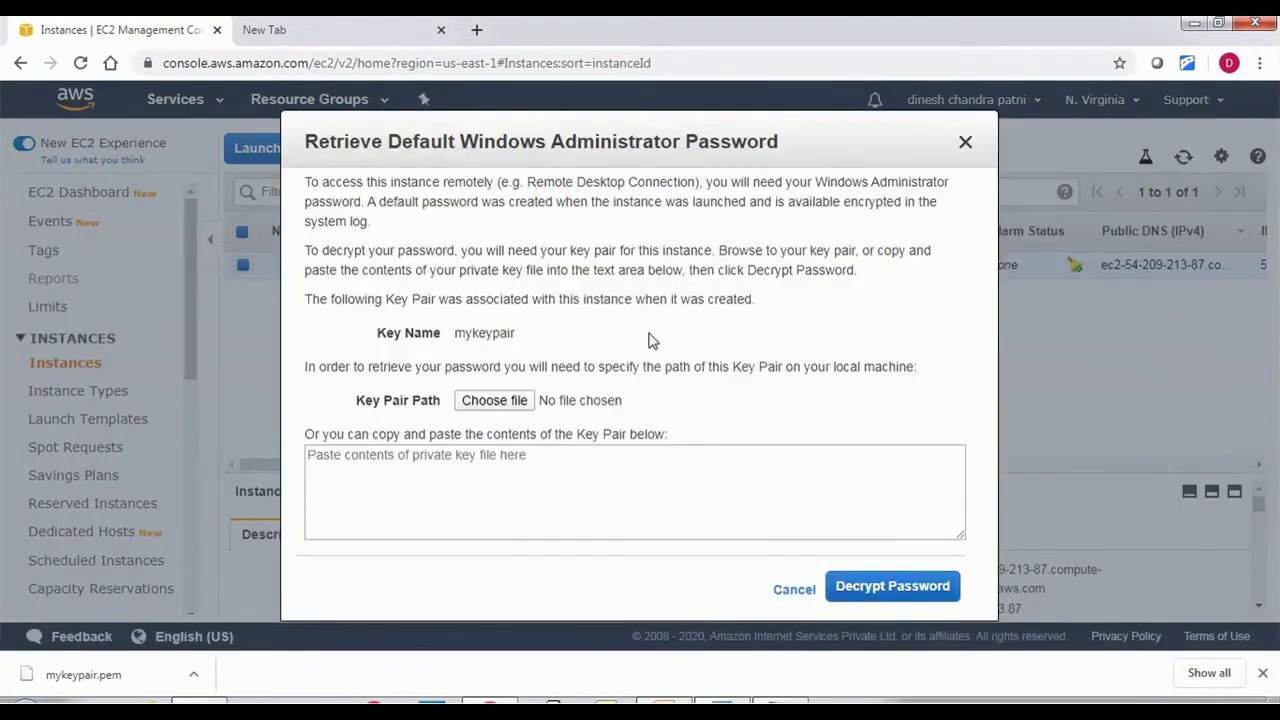
click(479, 405)
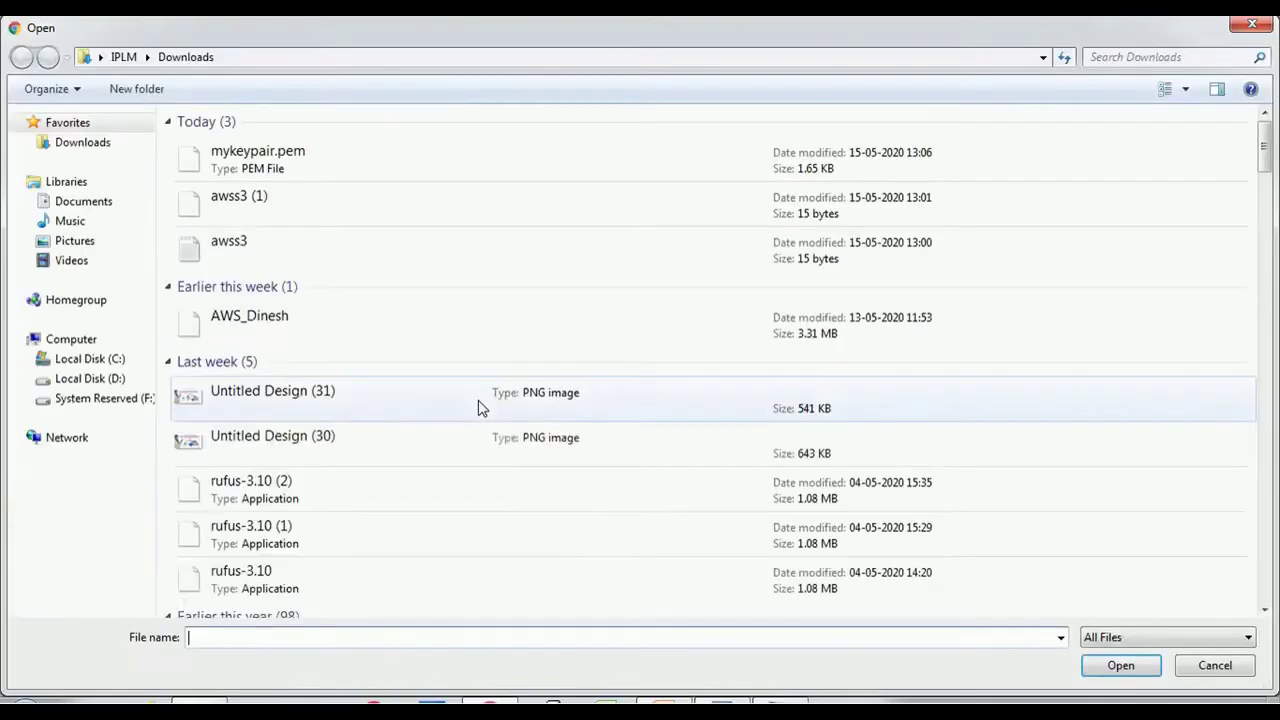
double_click(255, 158)
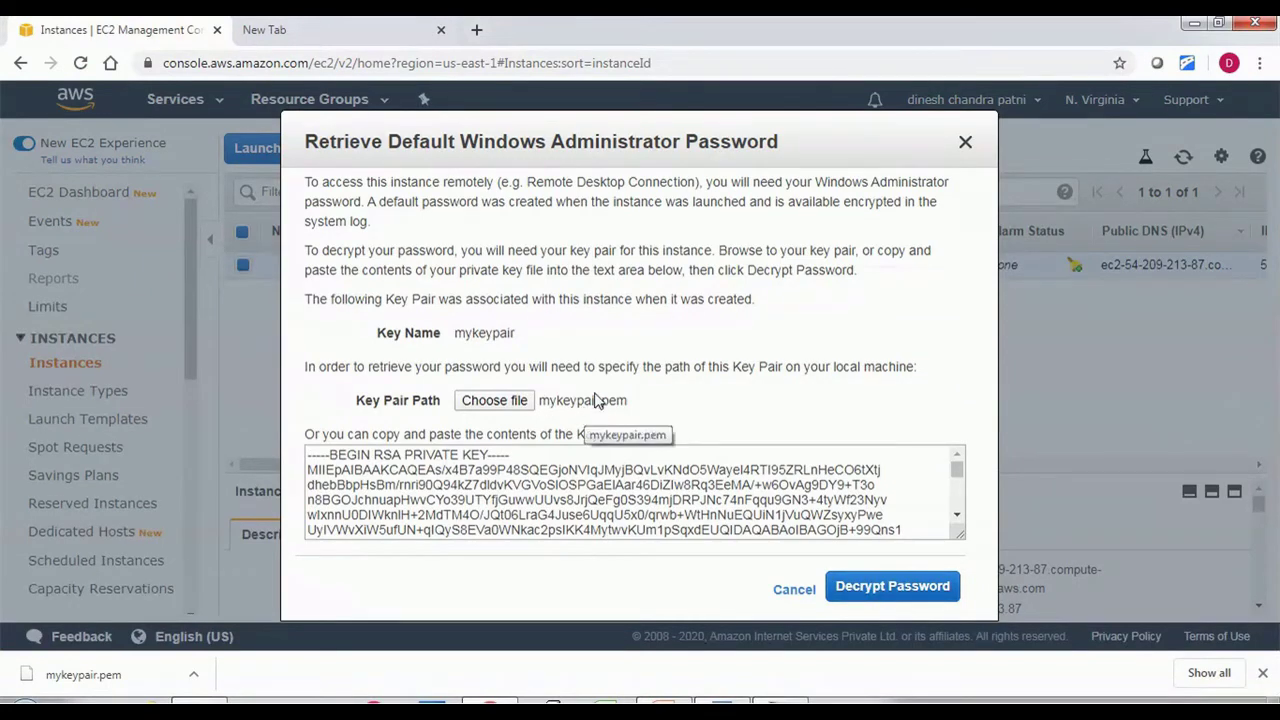
click(866, 588)
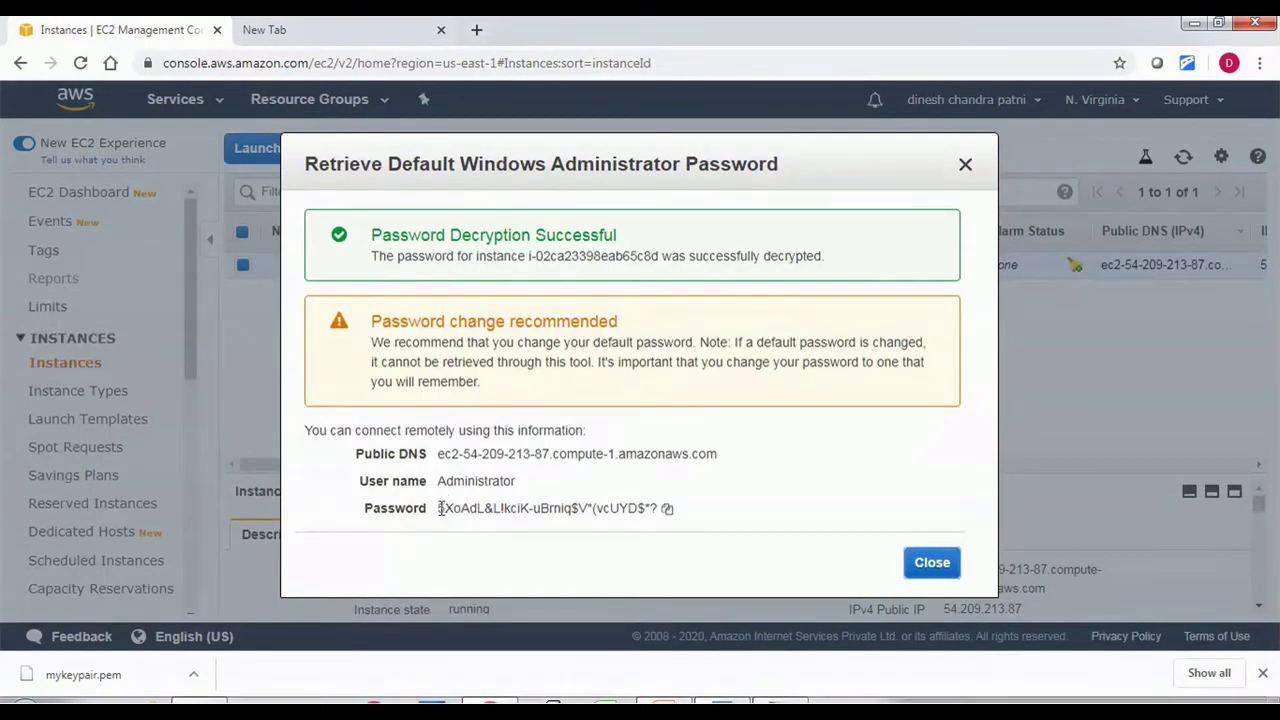
Copy the decrypted administrator password into a new Notepad document, minimize it, and close the password dialog.
click(667, 508)
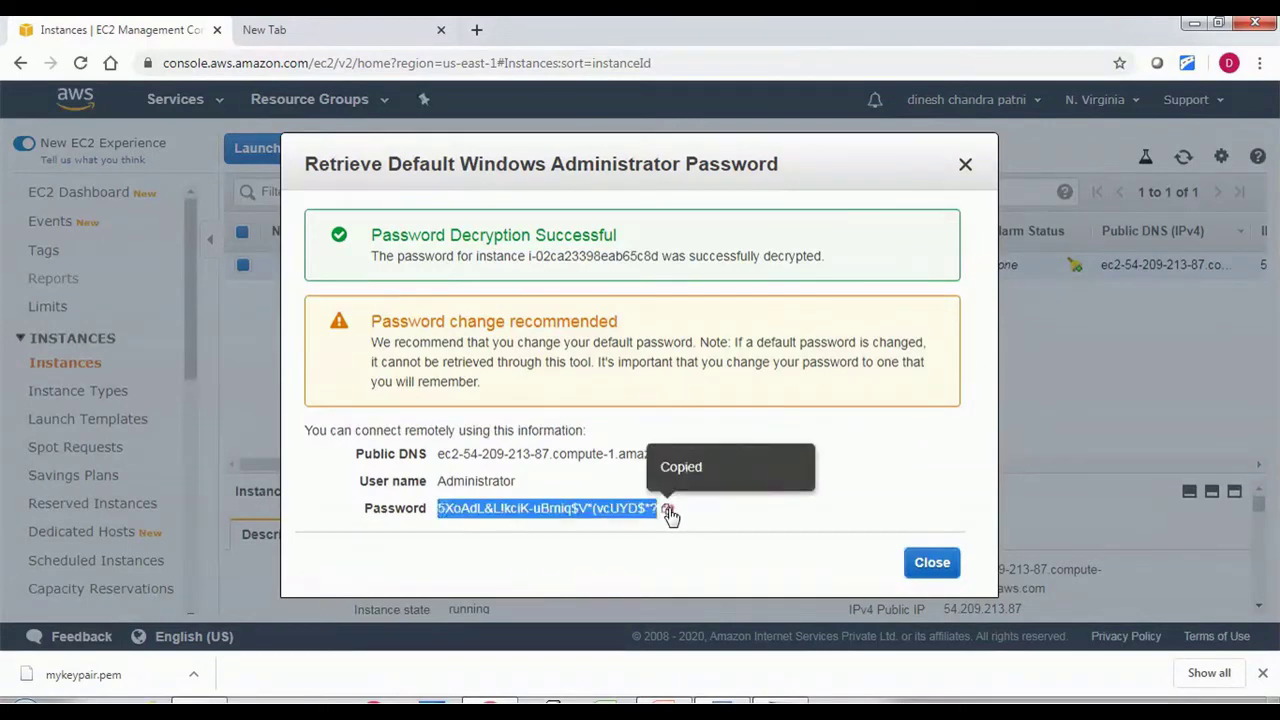
key(super)
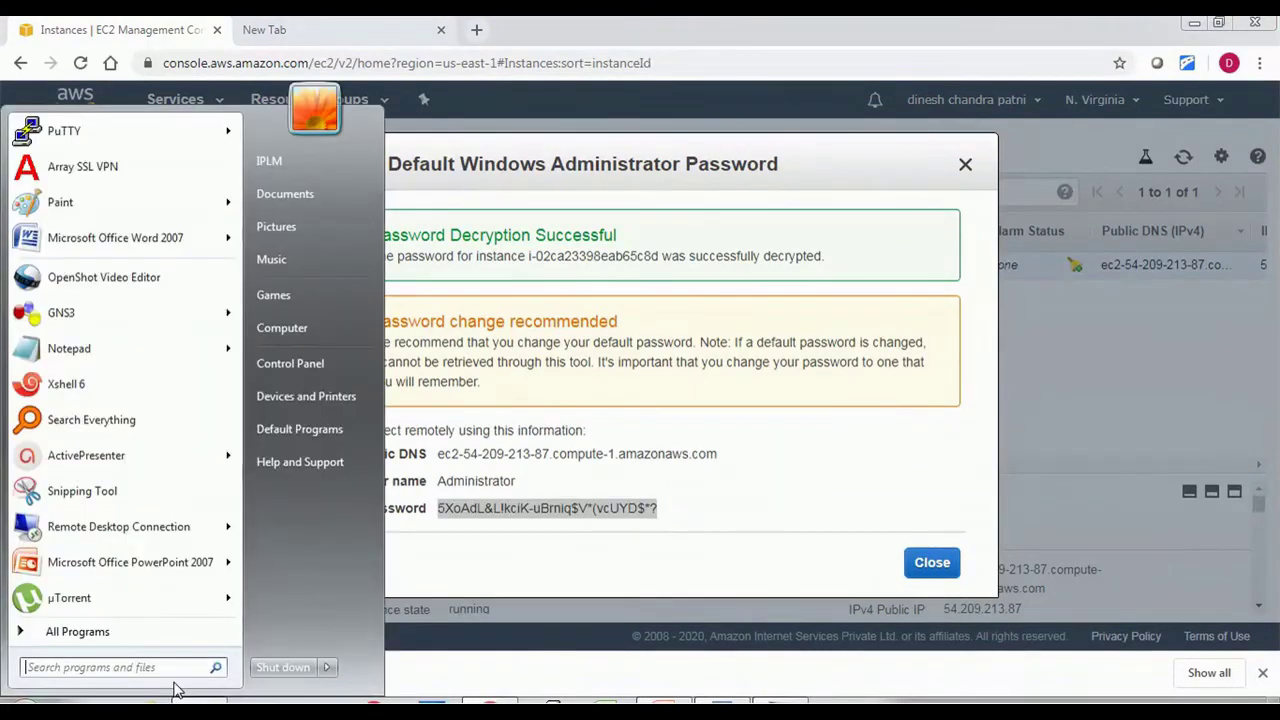
click(93, 357)
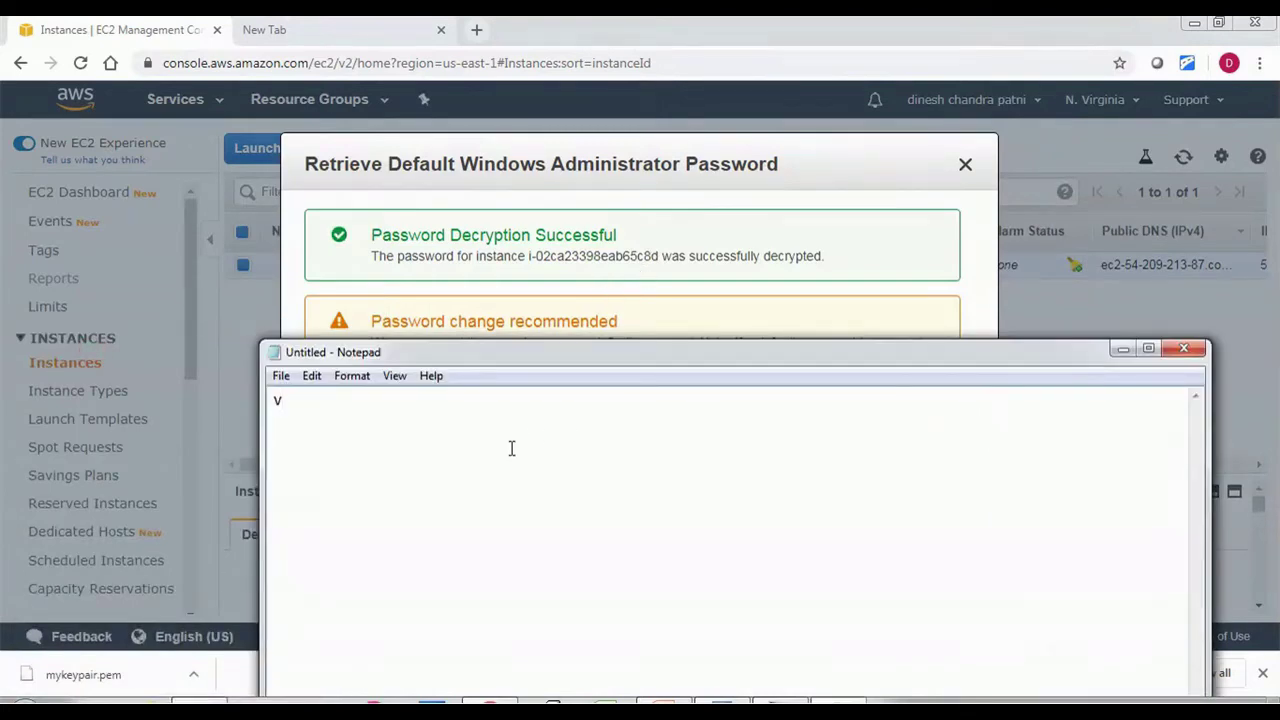
key(ctrl+v)
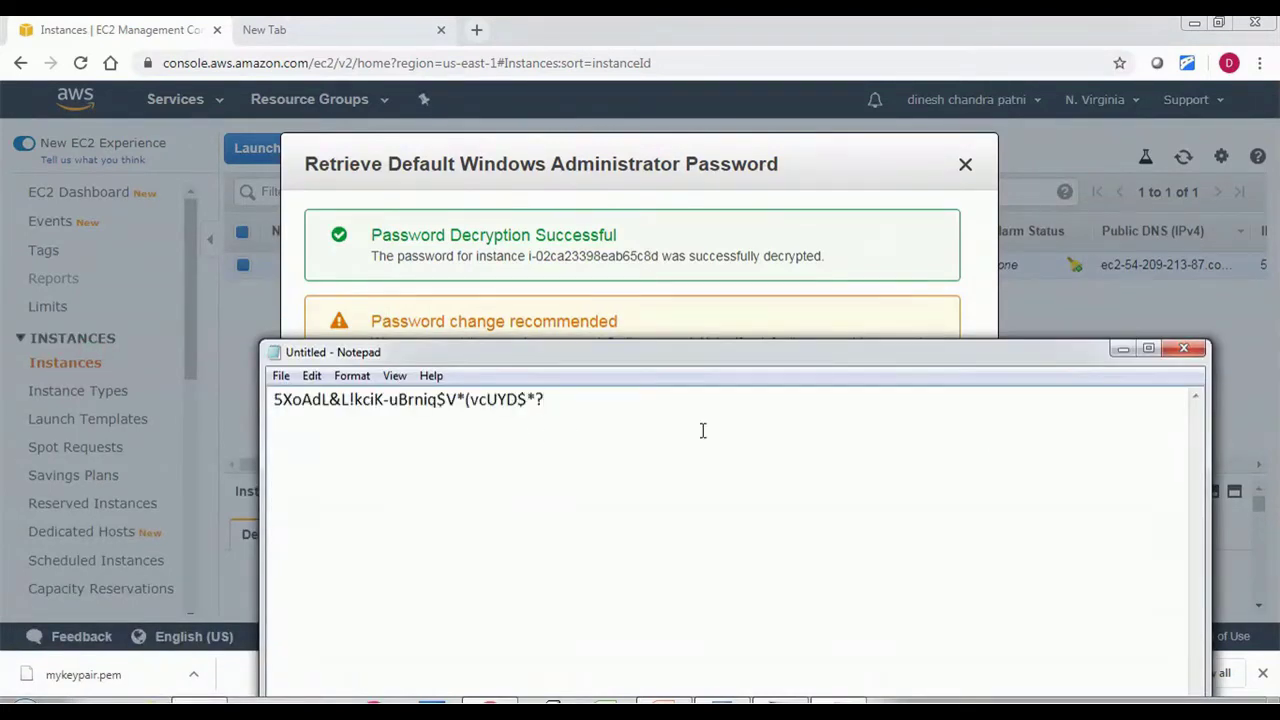
click(1120, 348)
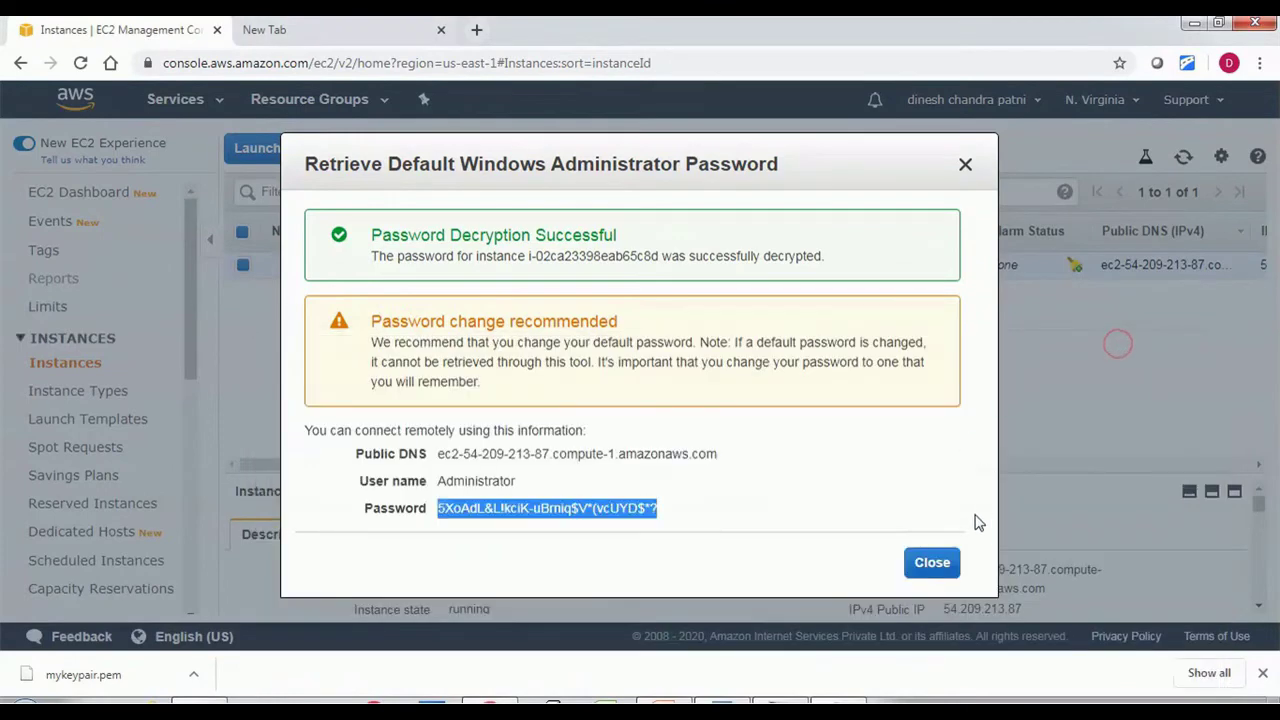
click(941, 560)
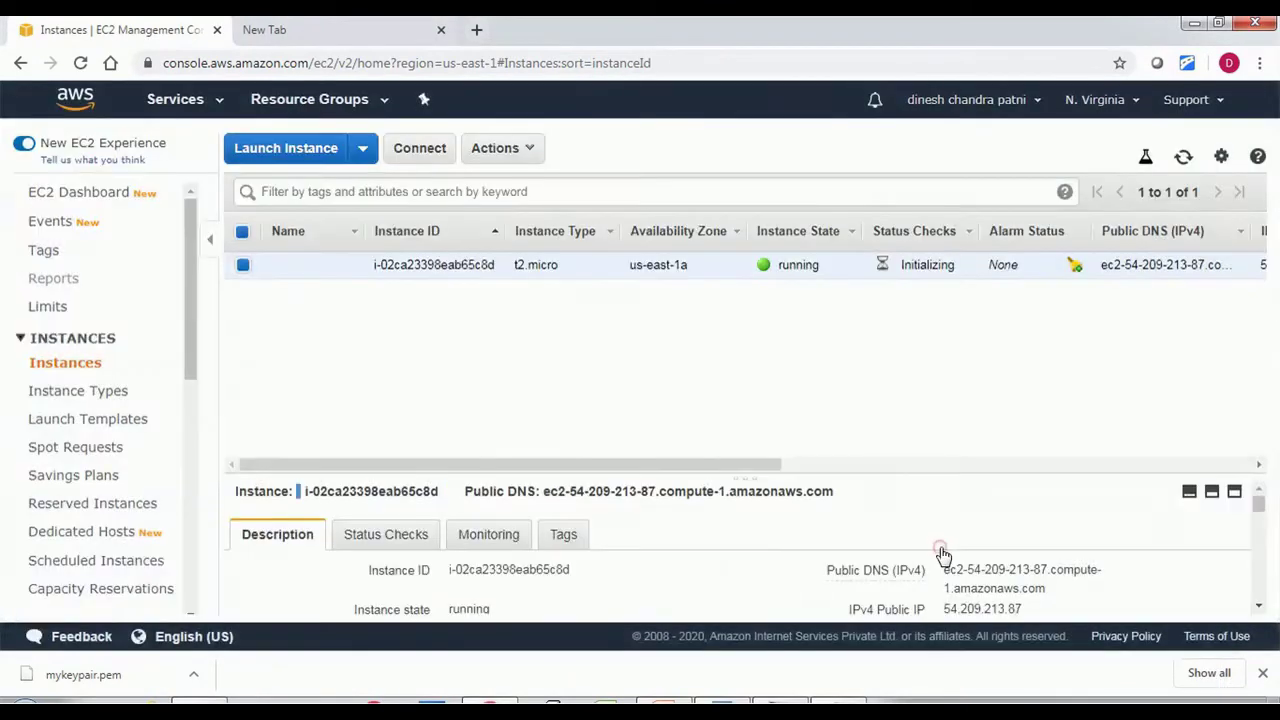
Start Remote Desktop Connection and copy the instance's IPv4 public IP from its description.
click(533, 153)
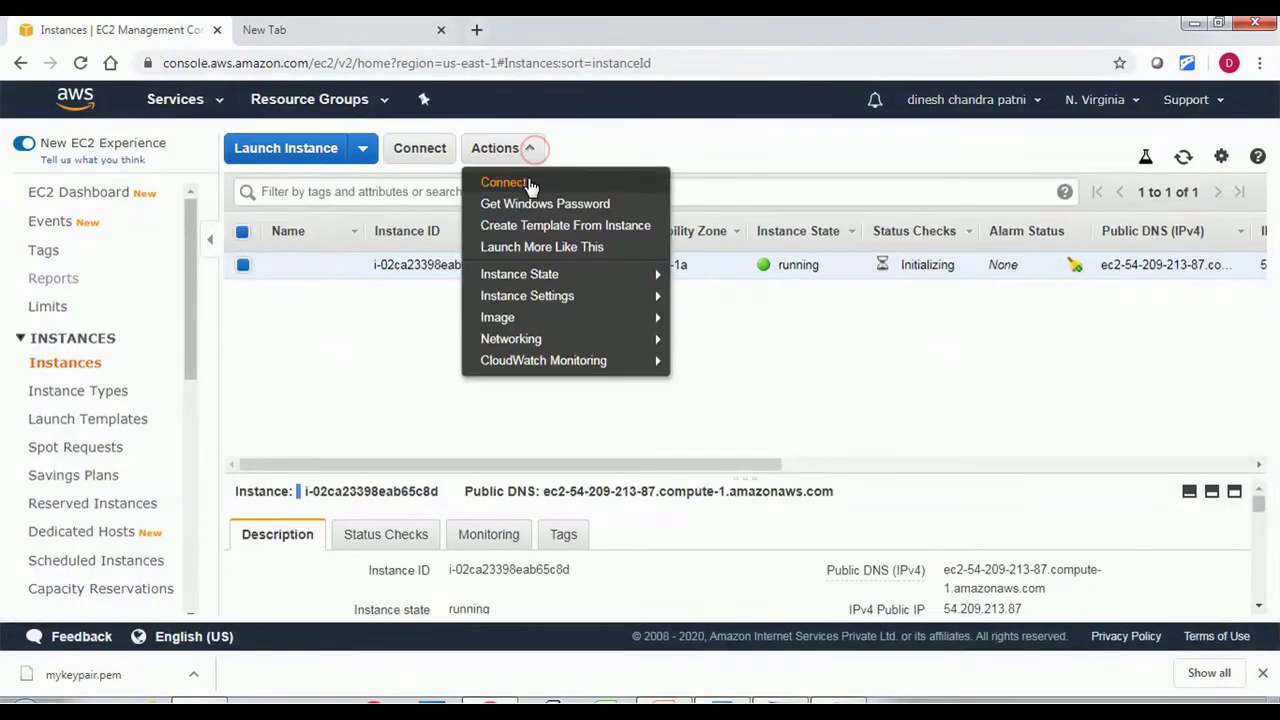
click(24, 704)
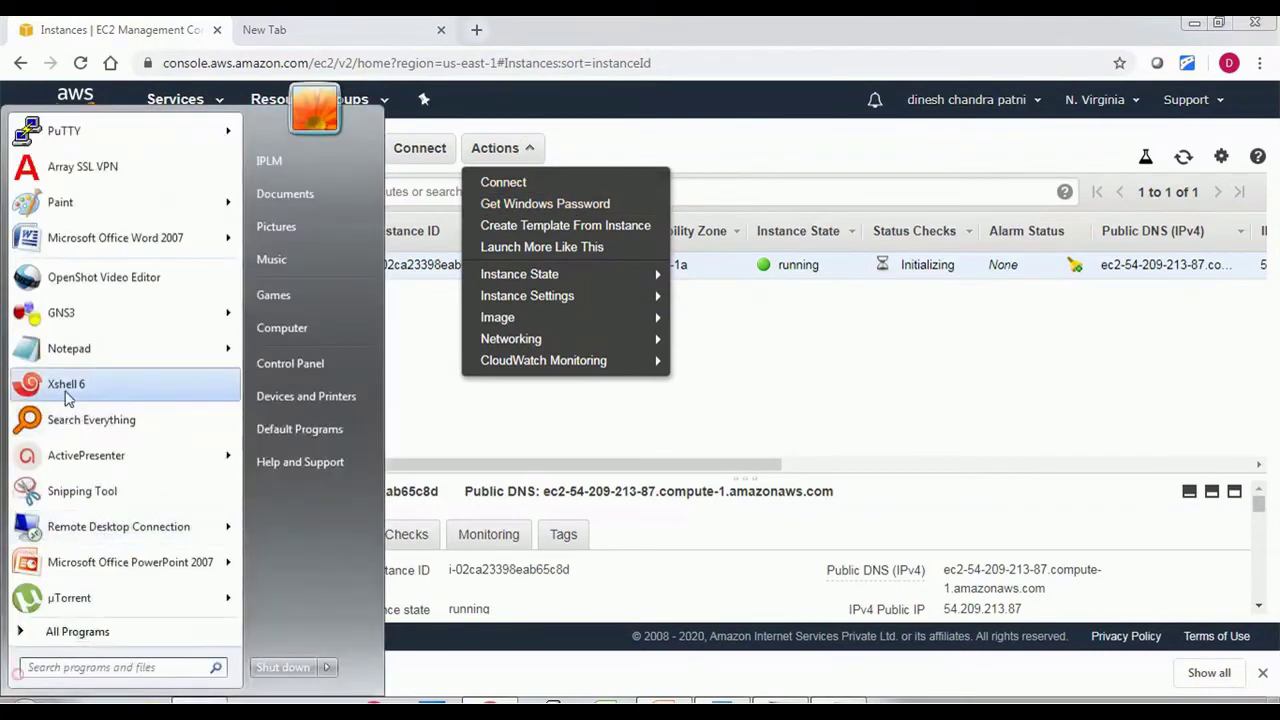
click(117, 527)
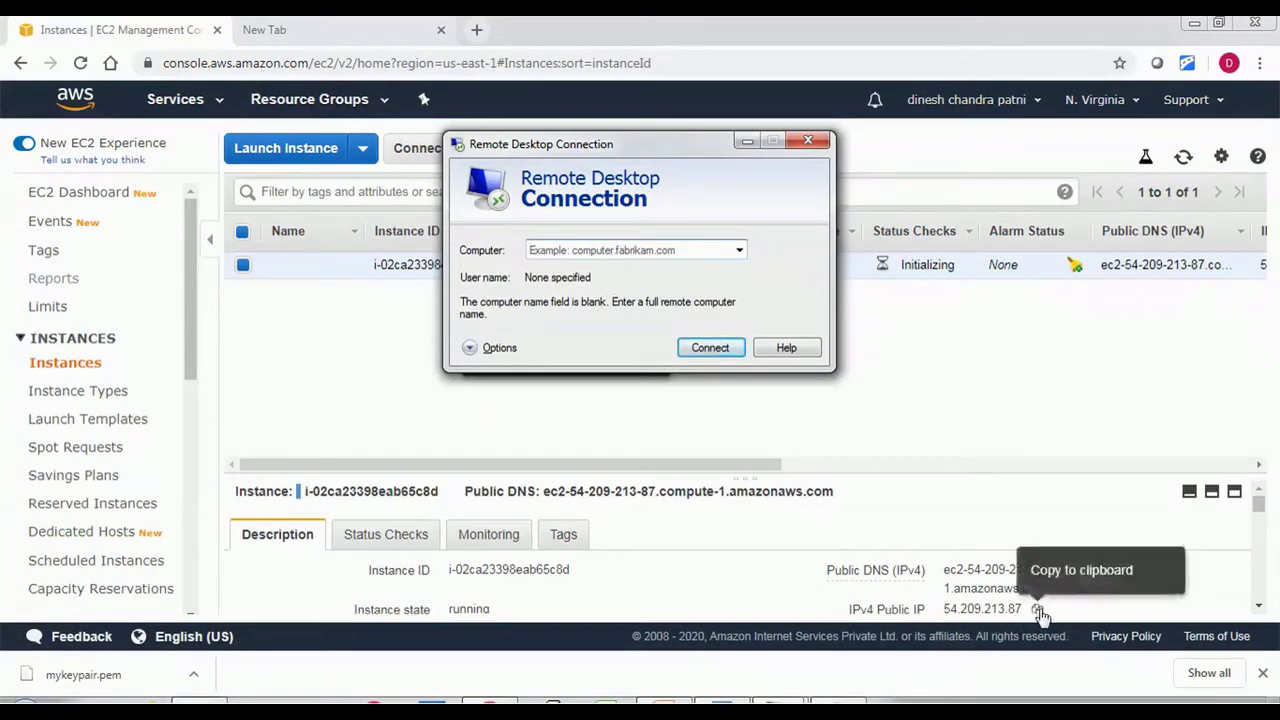
click(1038, 610)
mouse_move(560, 274)
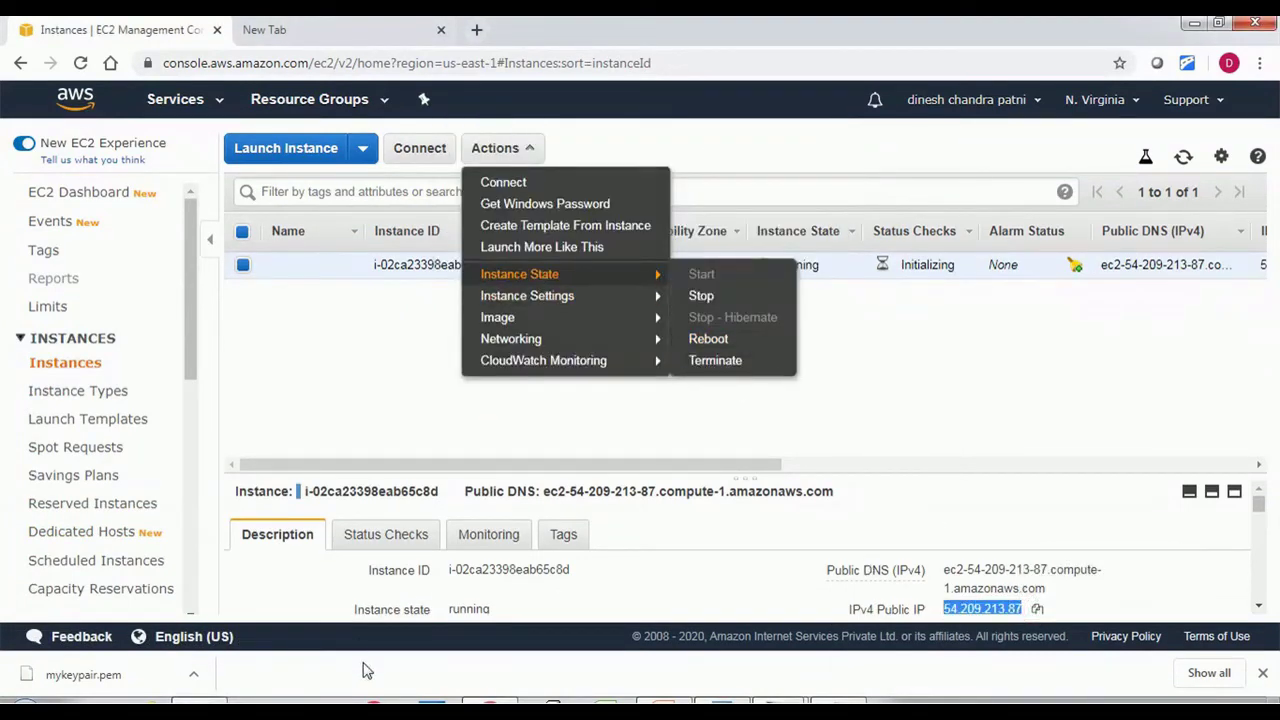
Set the Remote Desktop Connection computer to the copied public IP 54.209.213.87 and start connecting.
mouse_move(783, 706)
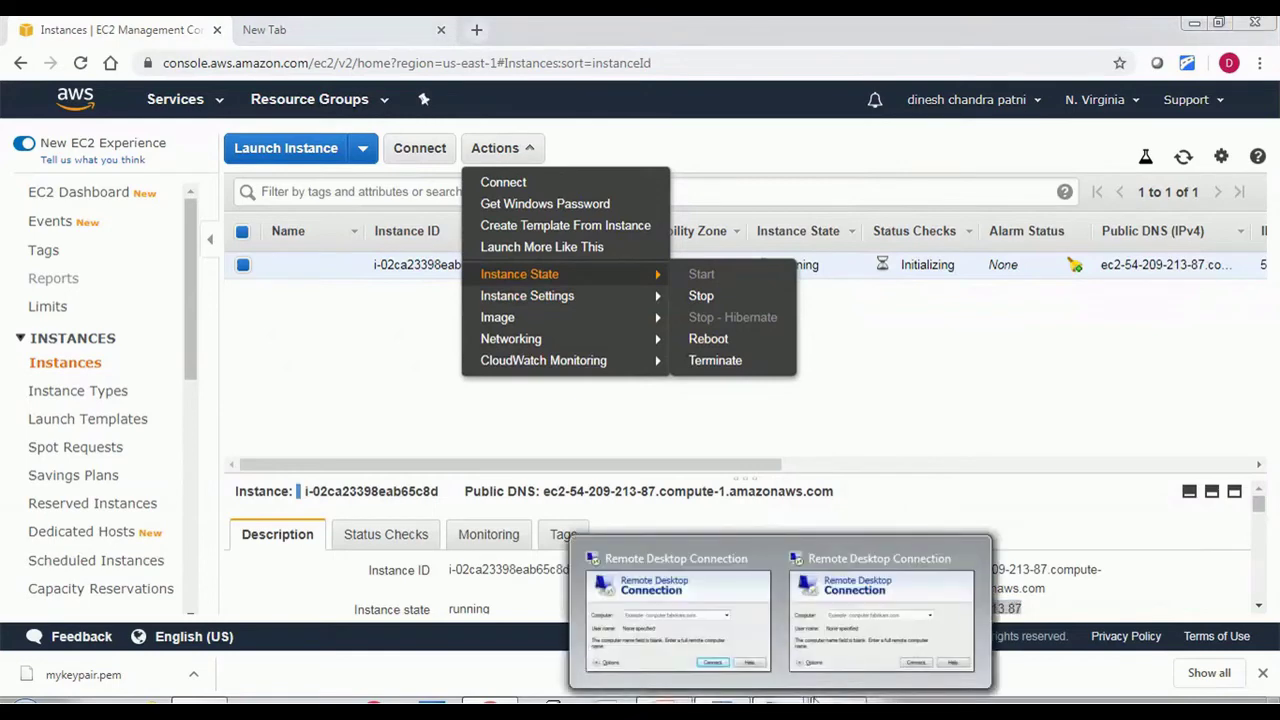
click(855, 665)
text(v)
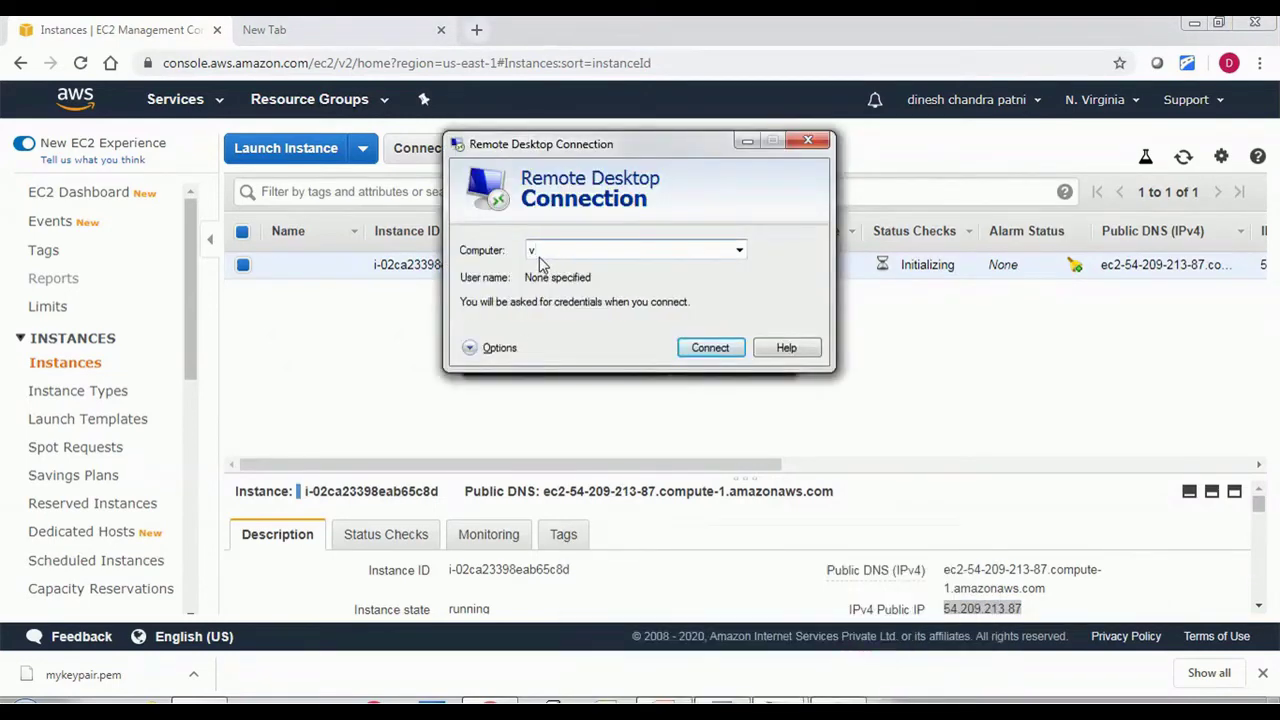
key(BackSpace)
key(ctrl+v)
click(710, 340)
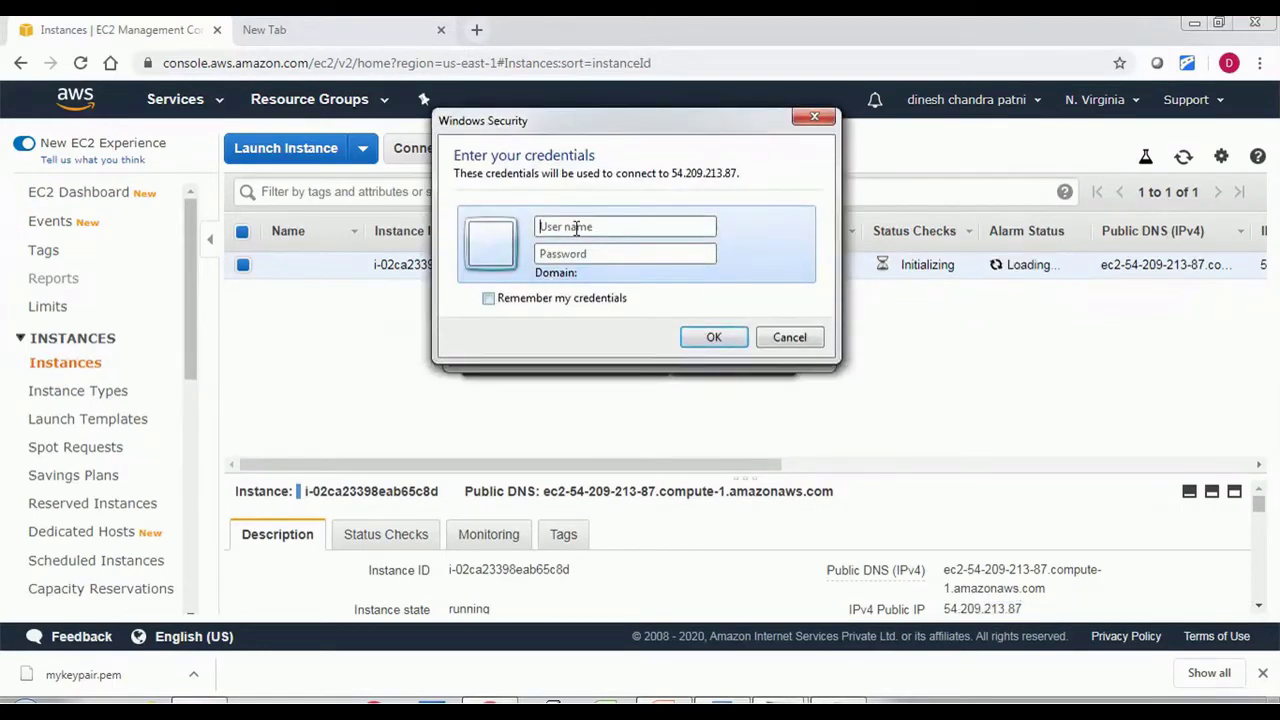
Sign in as Administrator with the account password saved in Notepad, and accept the remote computer's untrusted certificate.
click(576, 227)
text(Administrator)
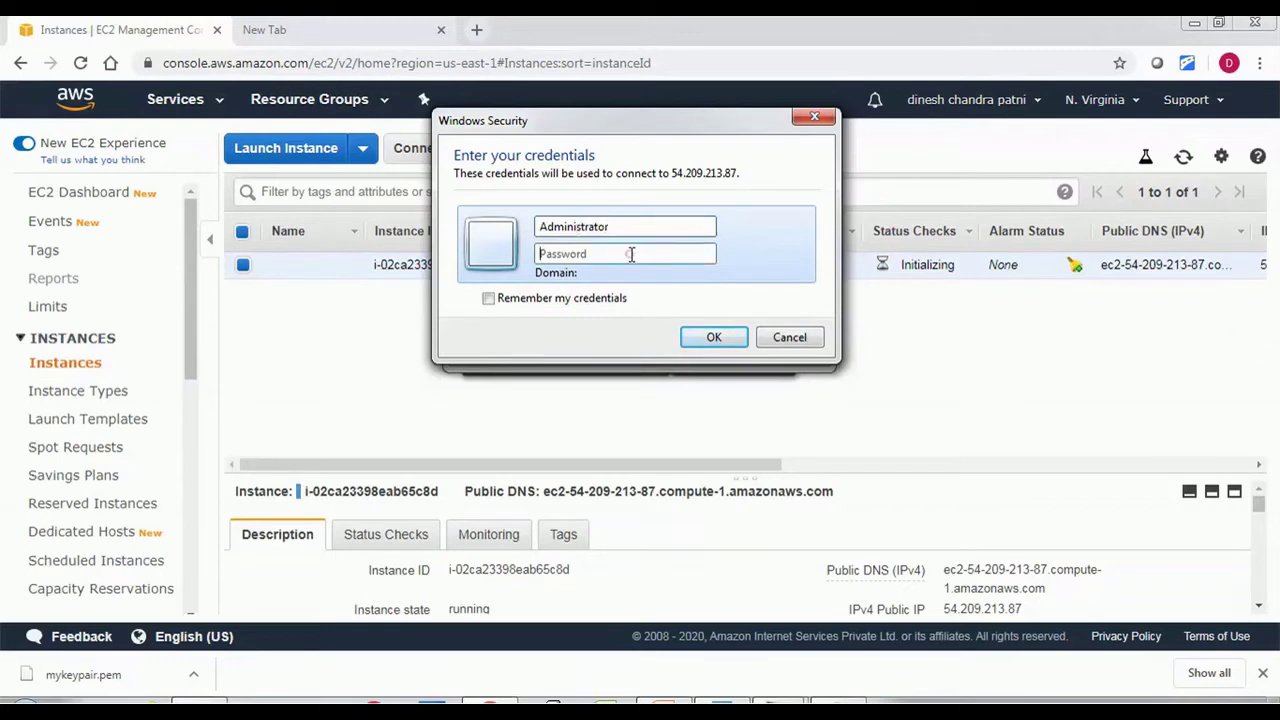
click(724, 702)
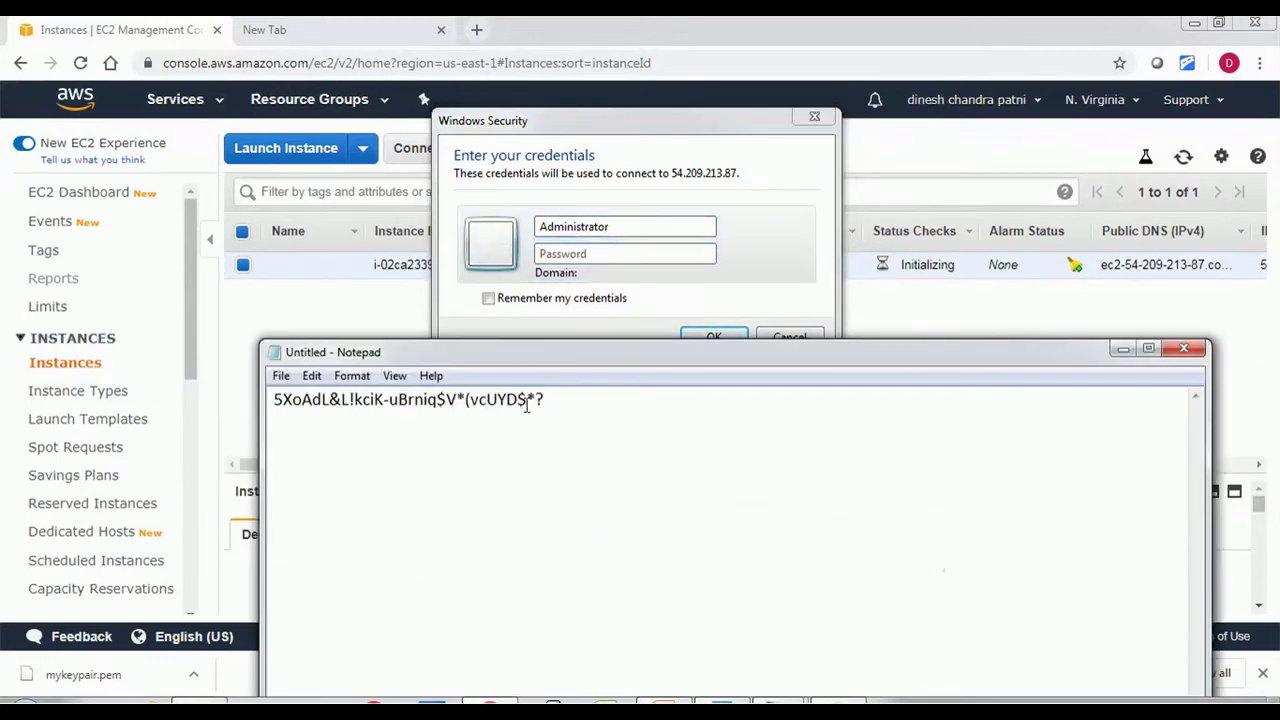
drag(551, 400, 114, 397)
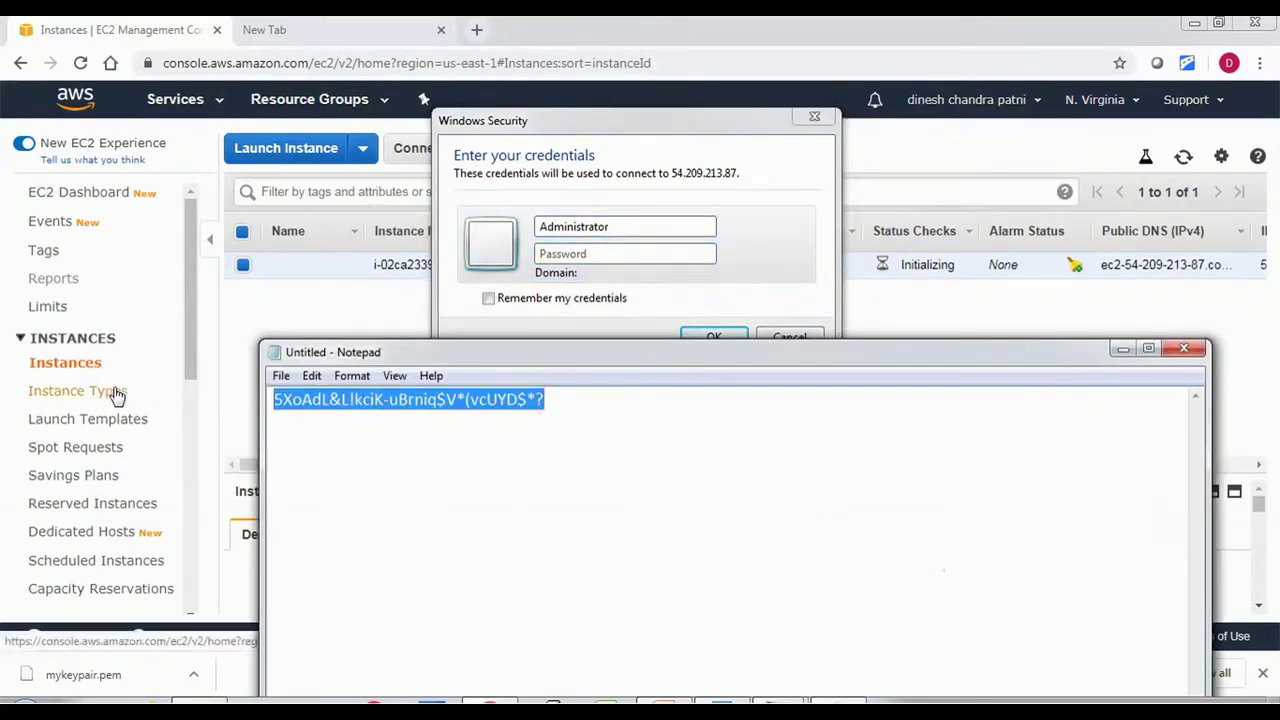
key(ctrl+x)
click(586, 253)
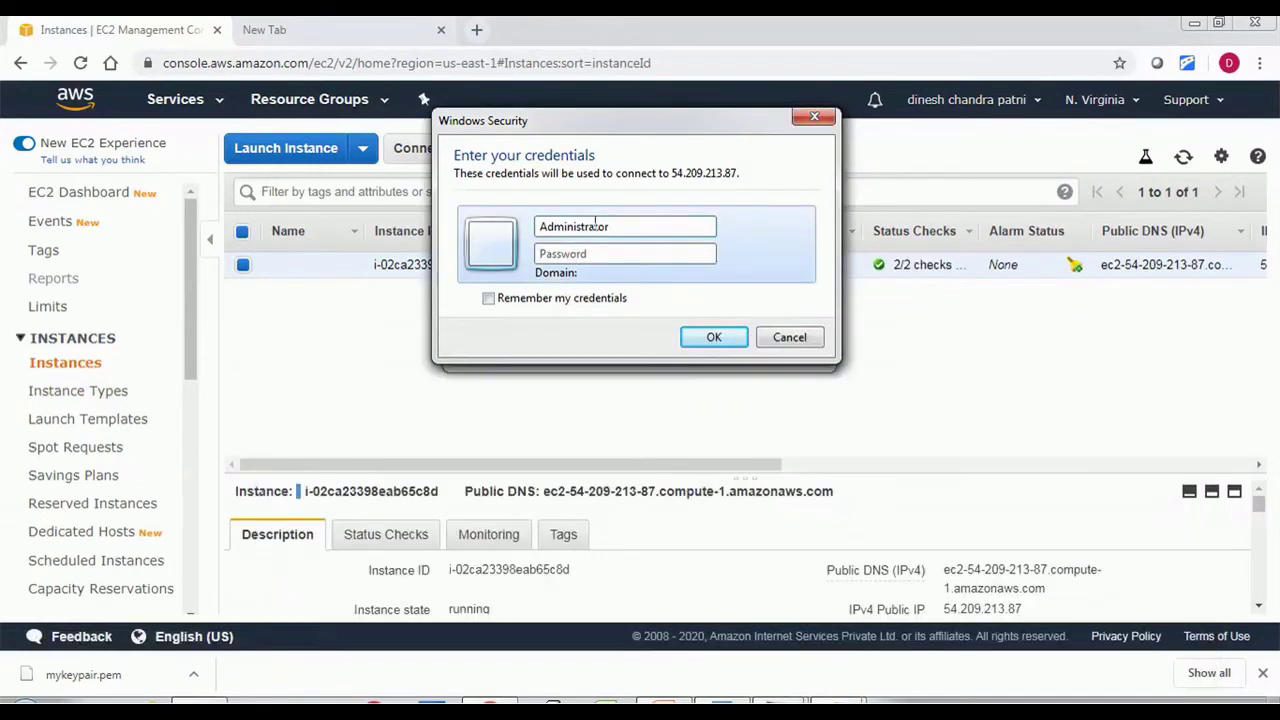
key(ctrl+v)
click(714, 336)
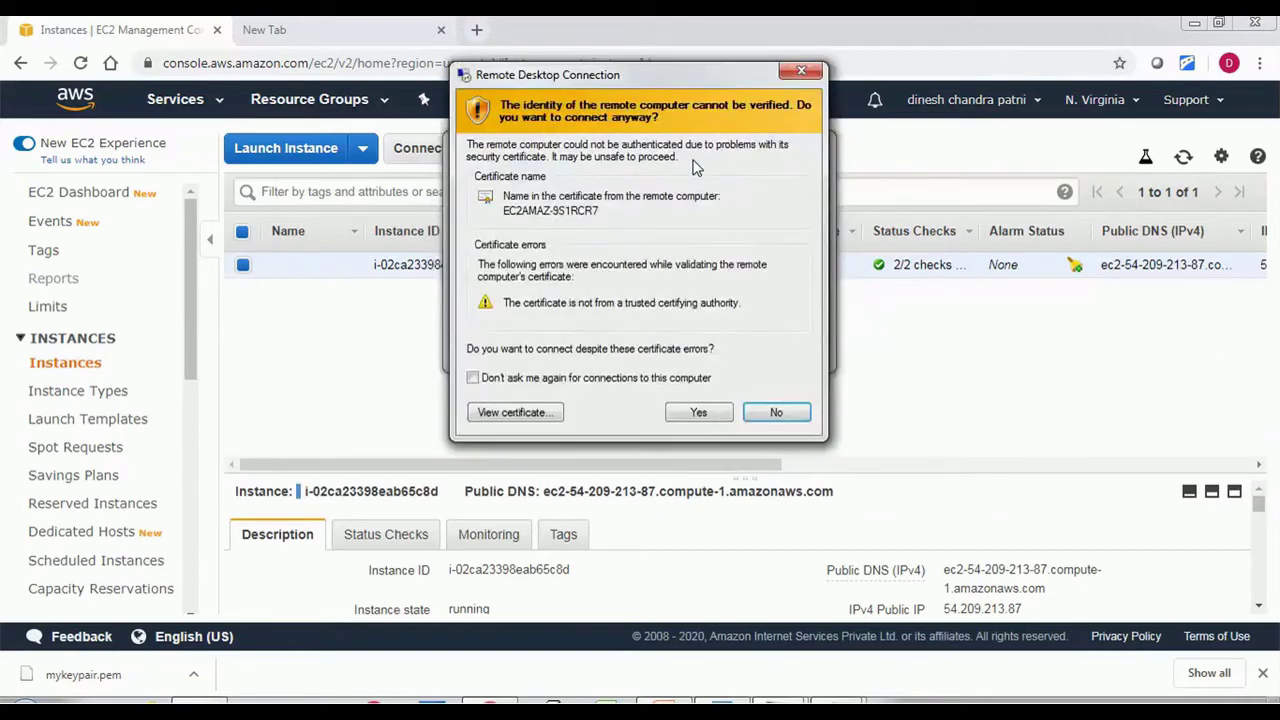
click(698, 413)
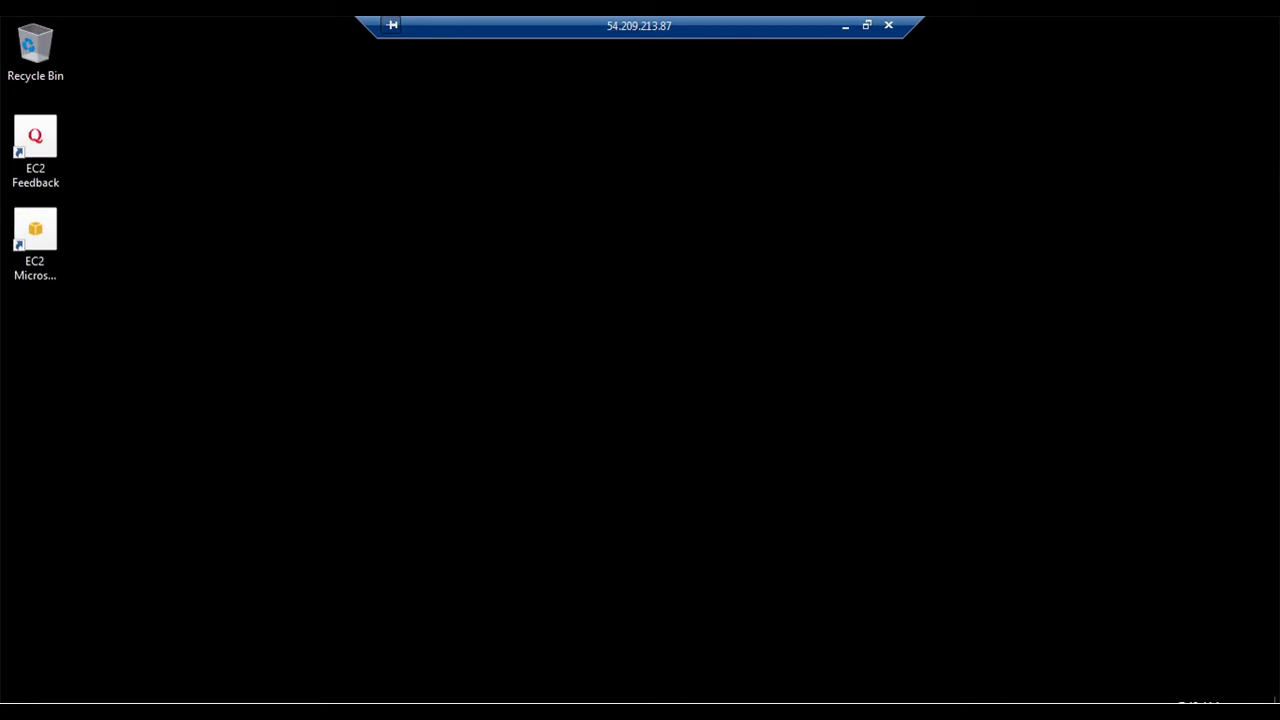
On the remote server, decline making the PC discoverable on Network 2 and close the command prompt window.
key(super)
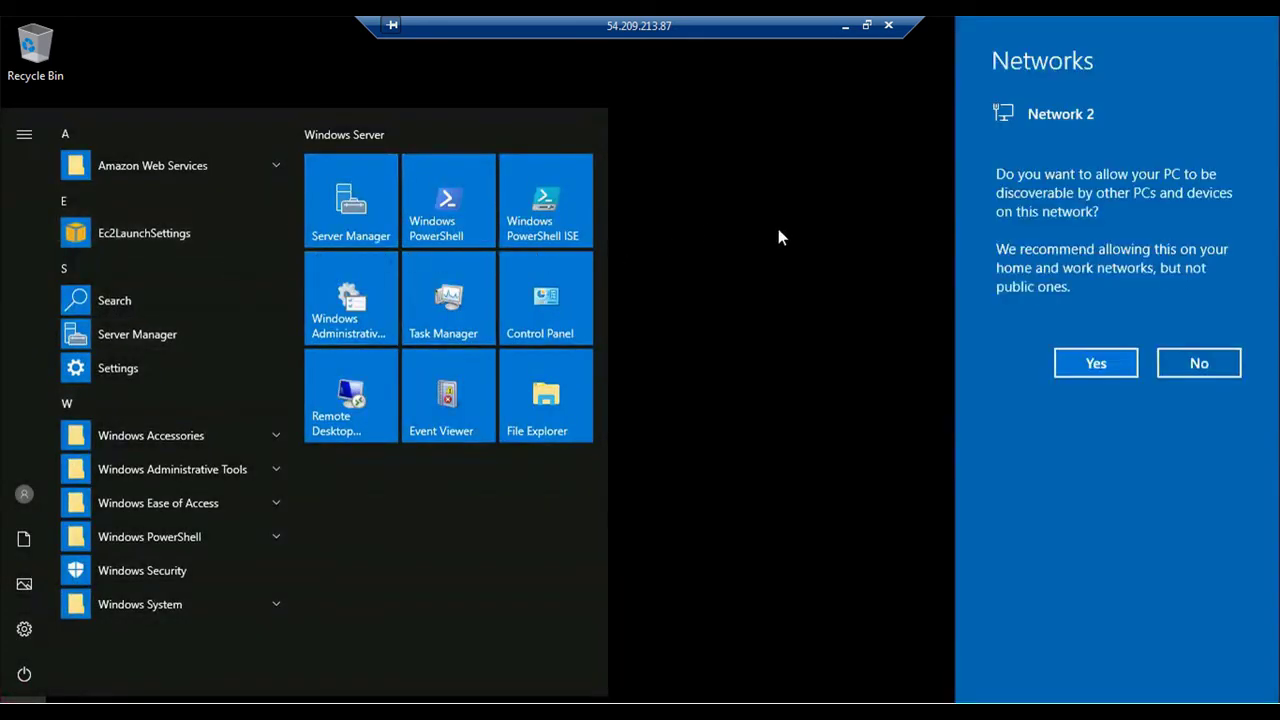
click(1205, 368)
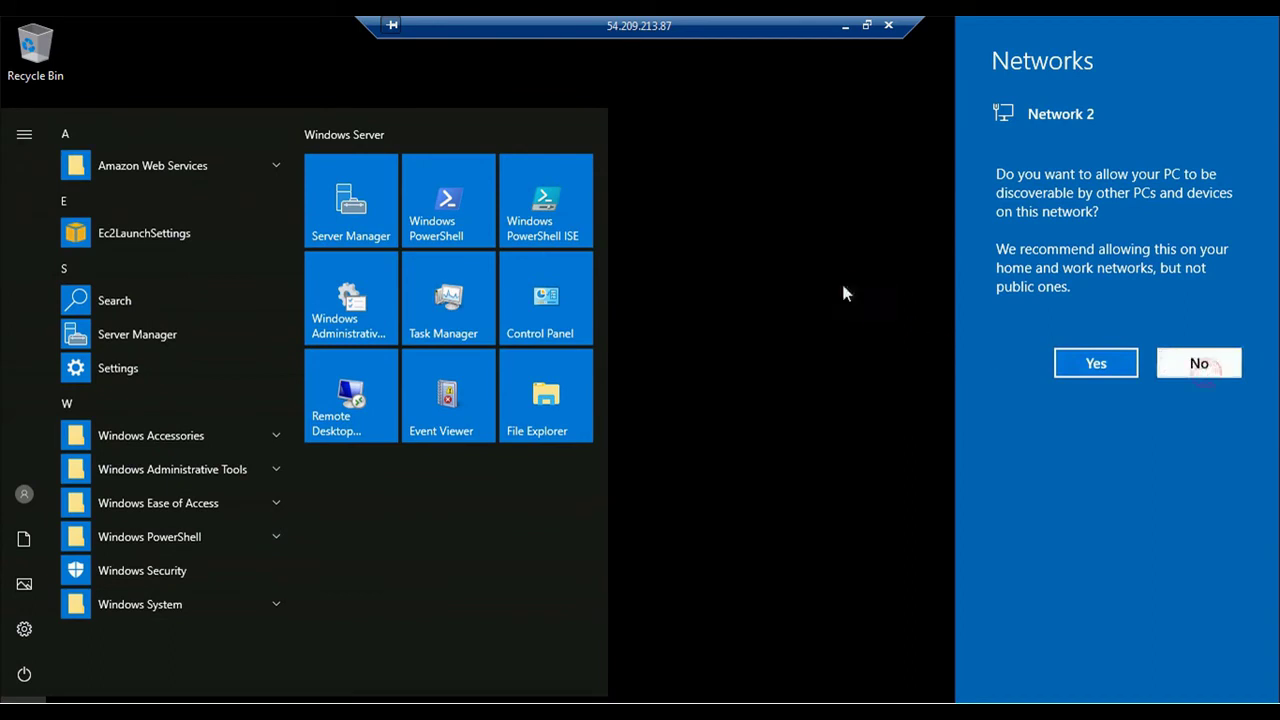
click(754, 283)
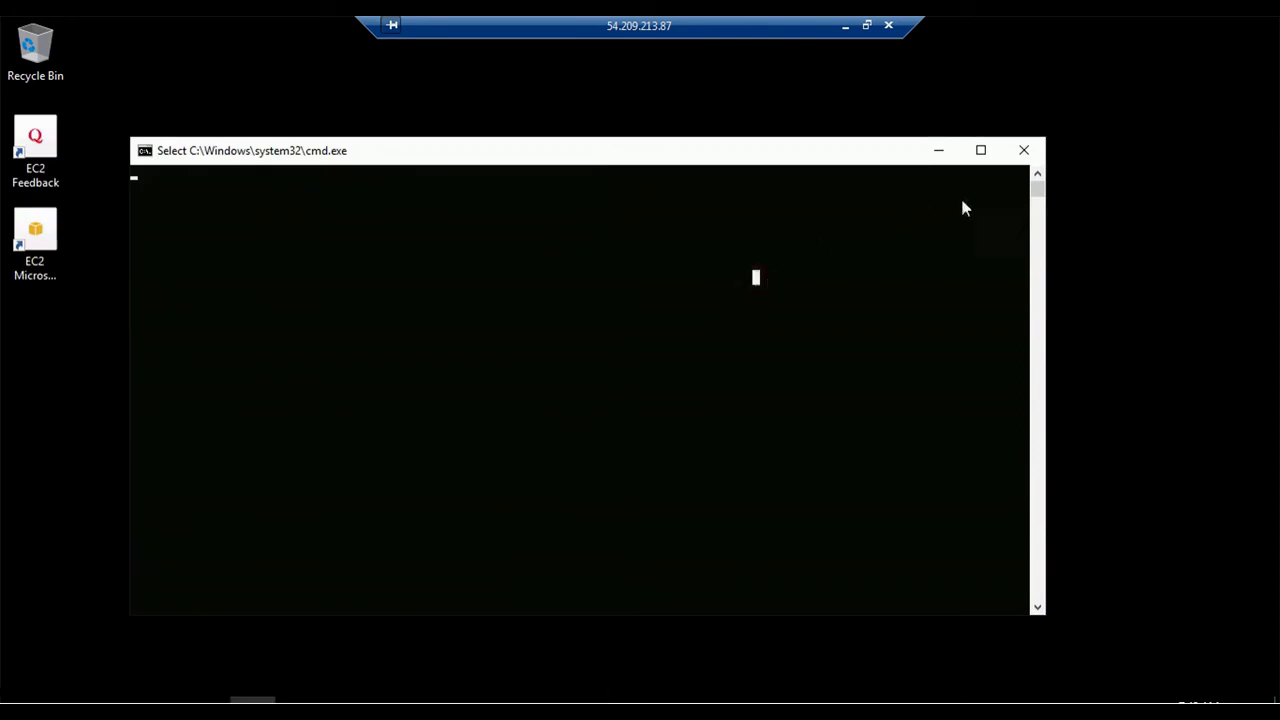
click(1022, 151)
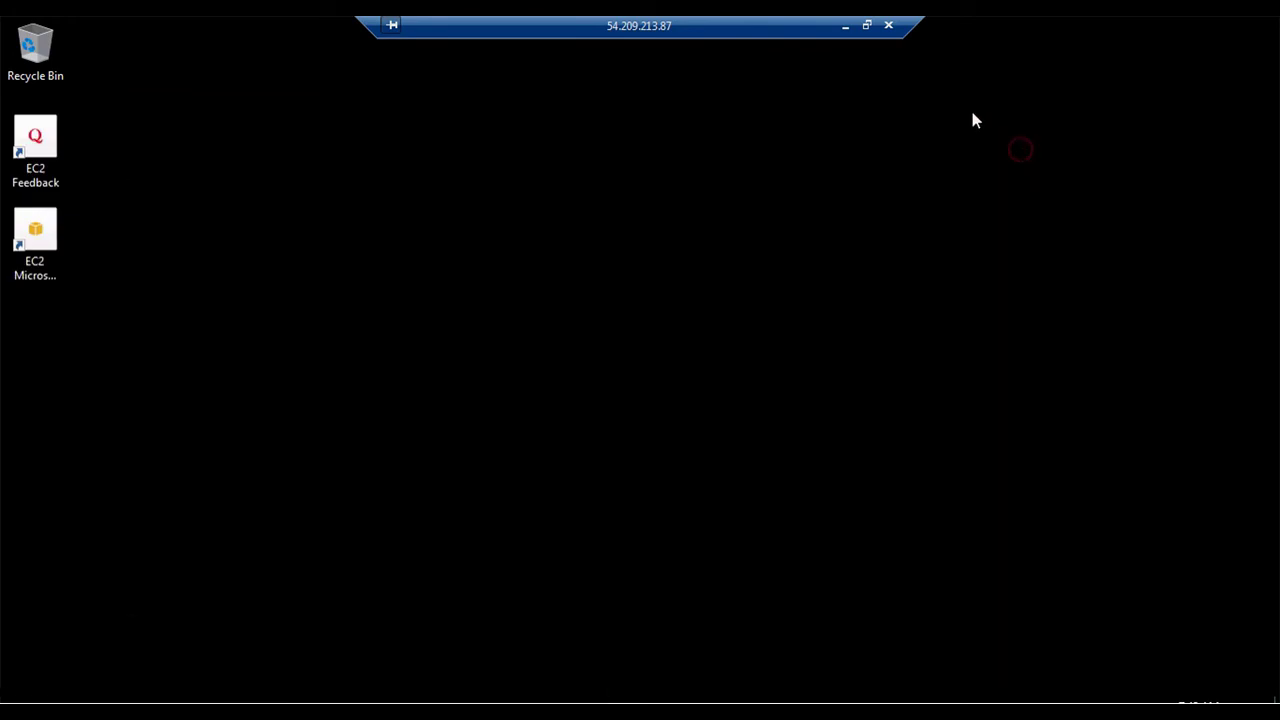
click(888, 26)
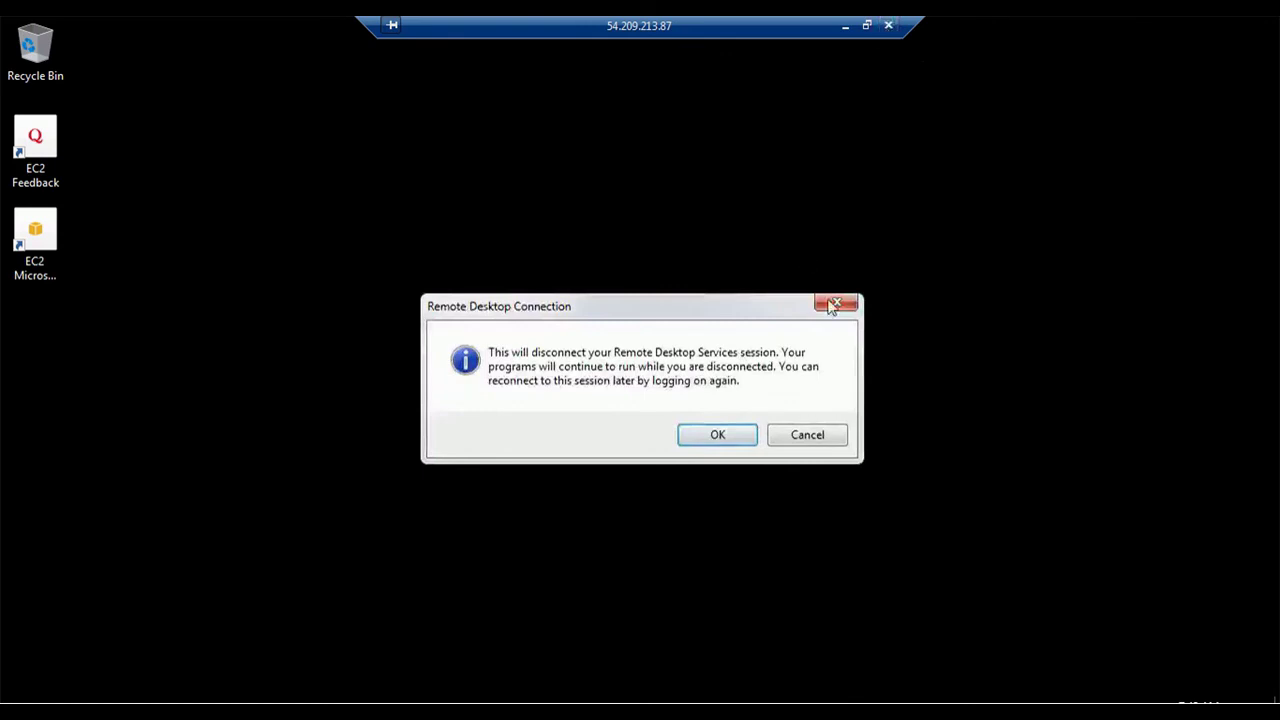
click(800, 436)
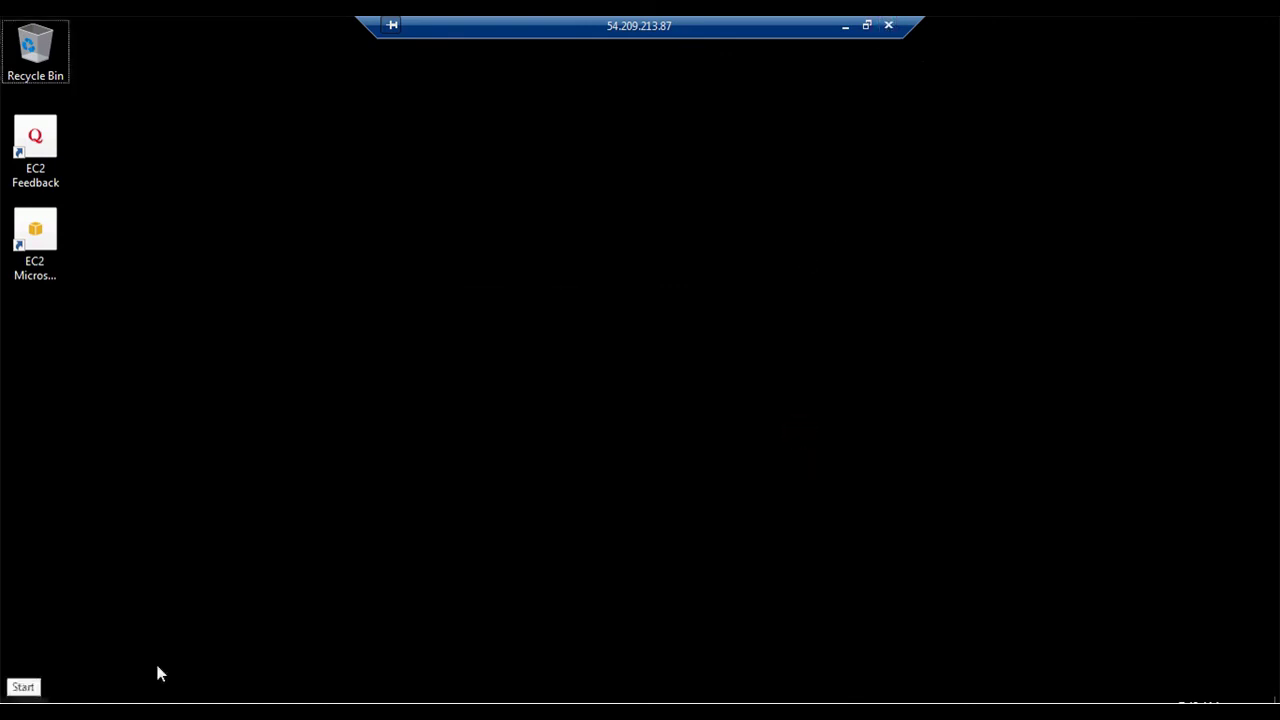
key(super)
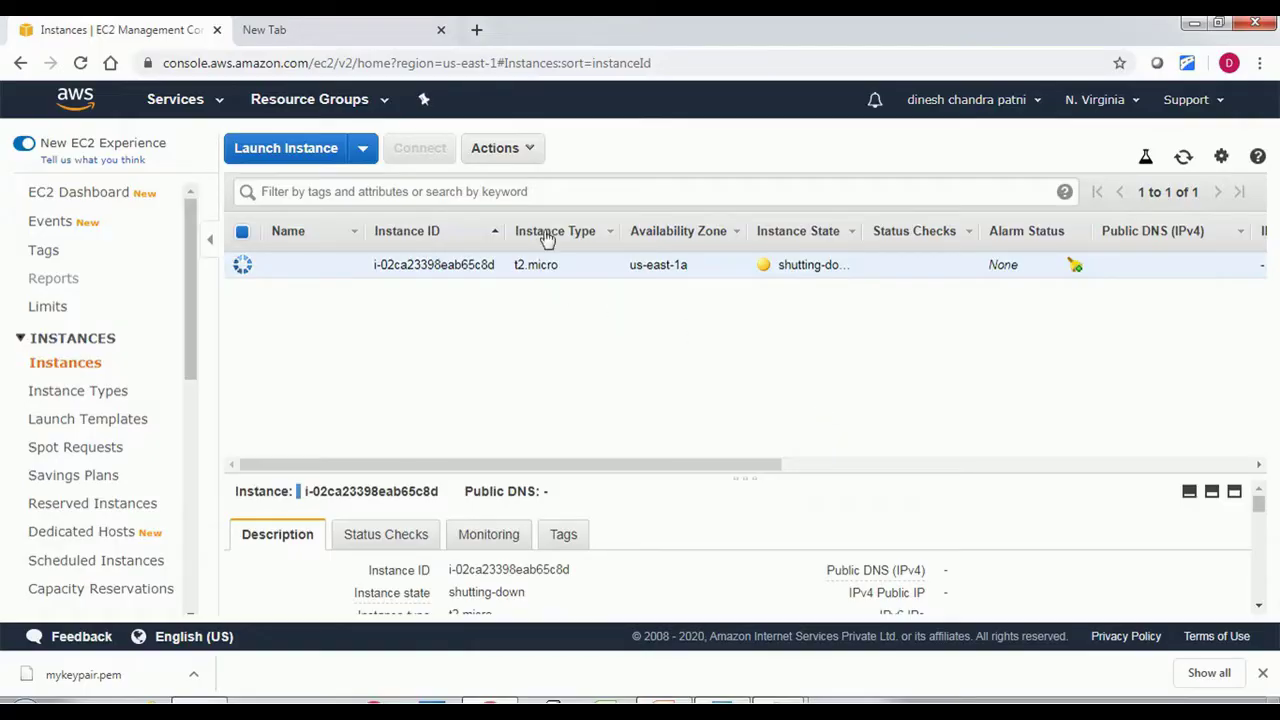
click(522, 155)
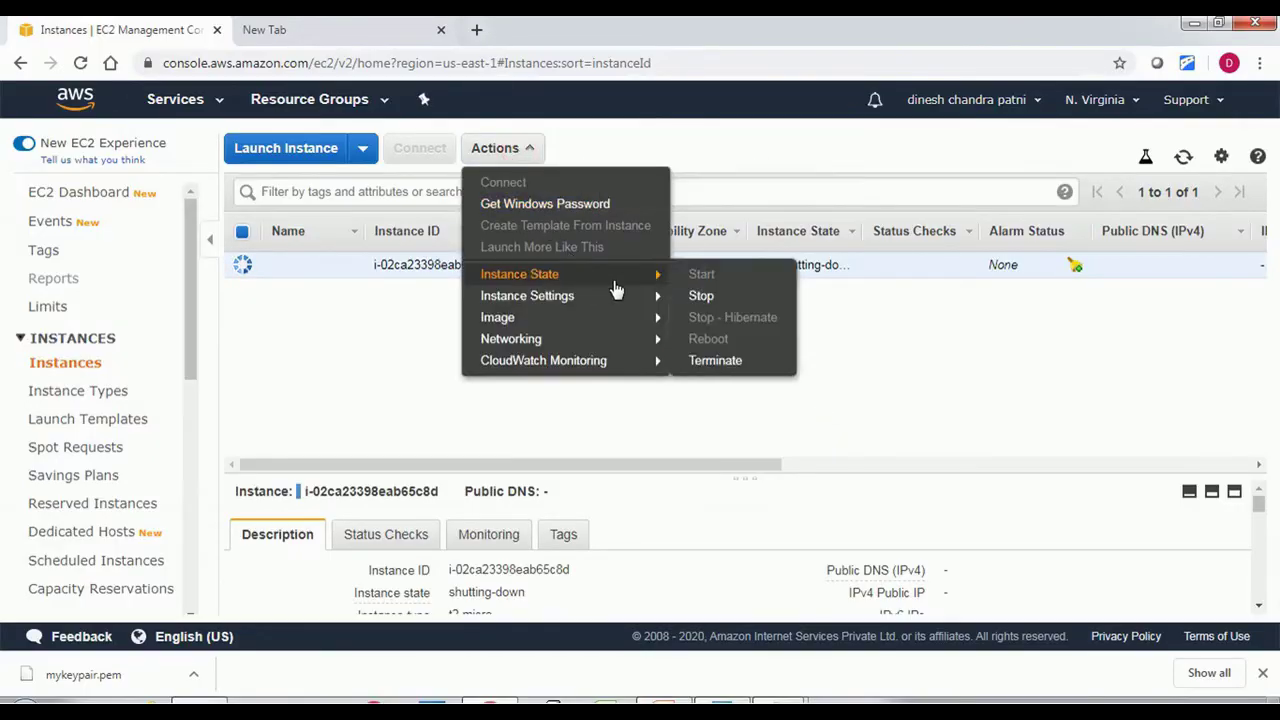
mouse_move(645, 276)
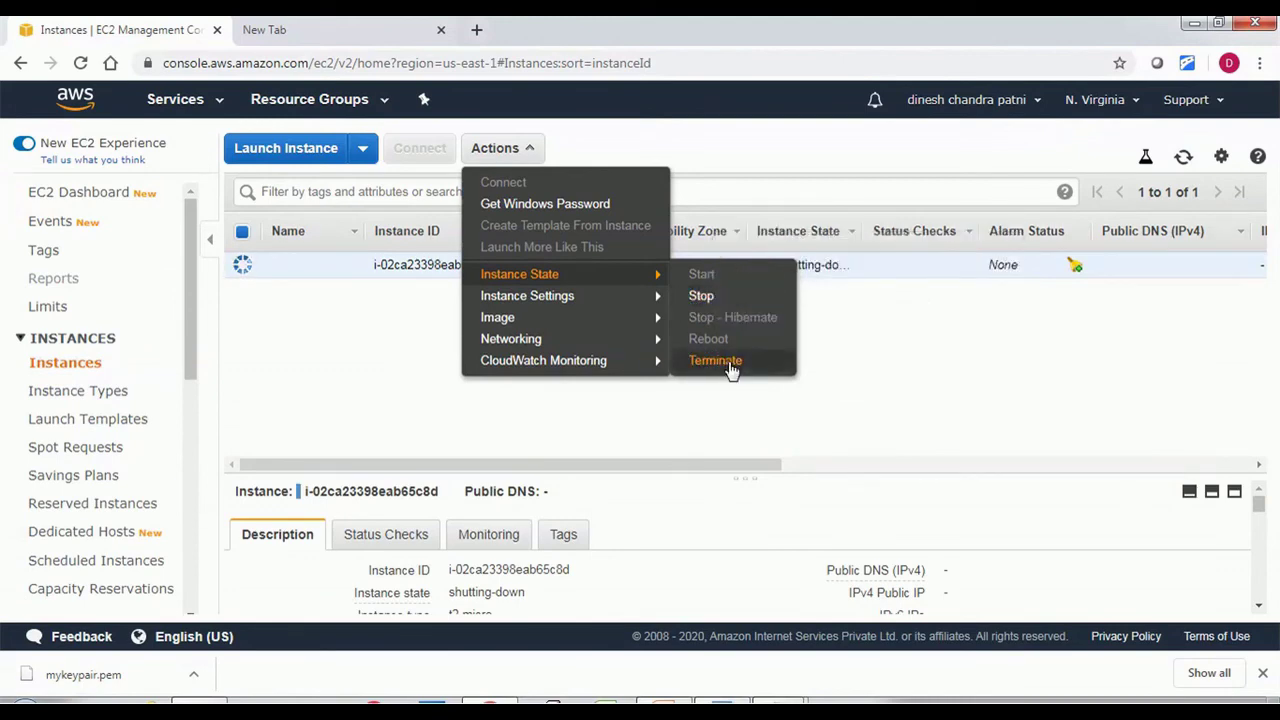
click(851, 380)
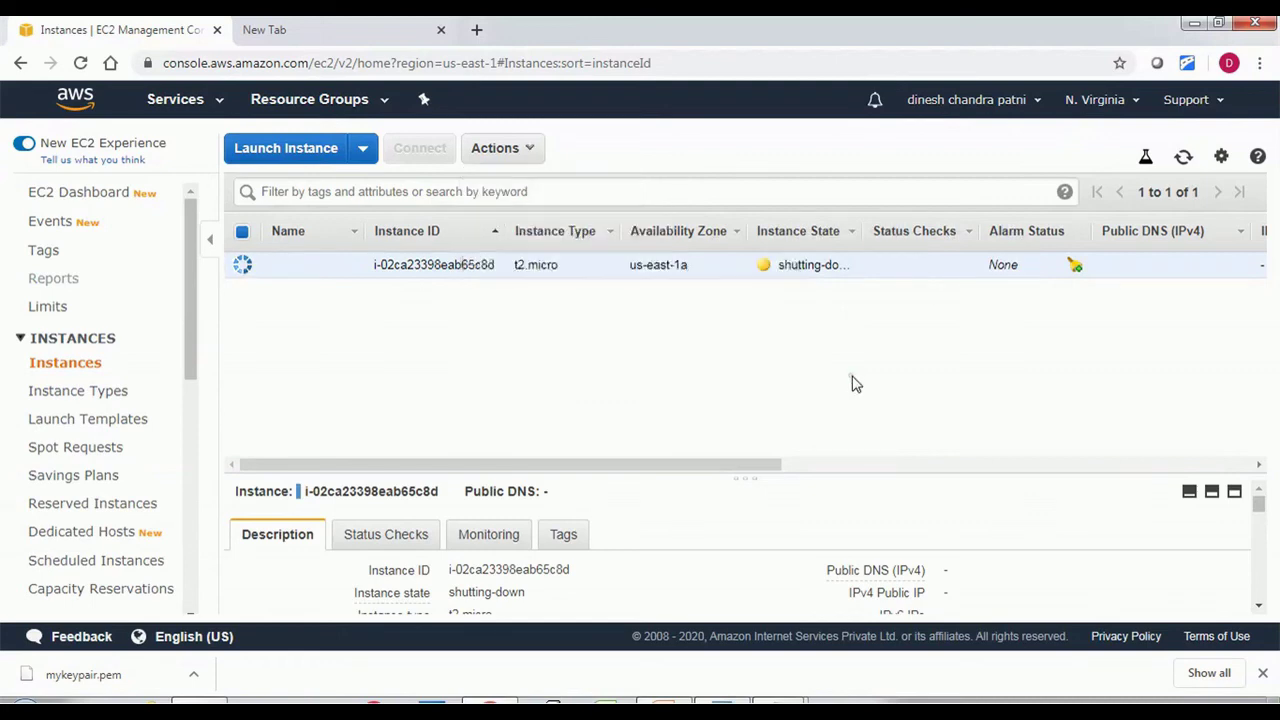